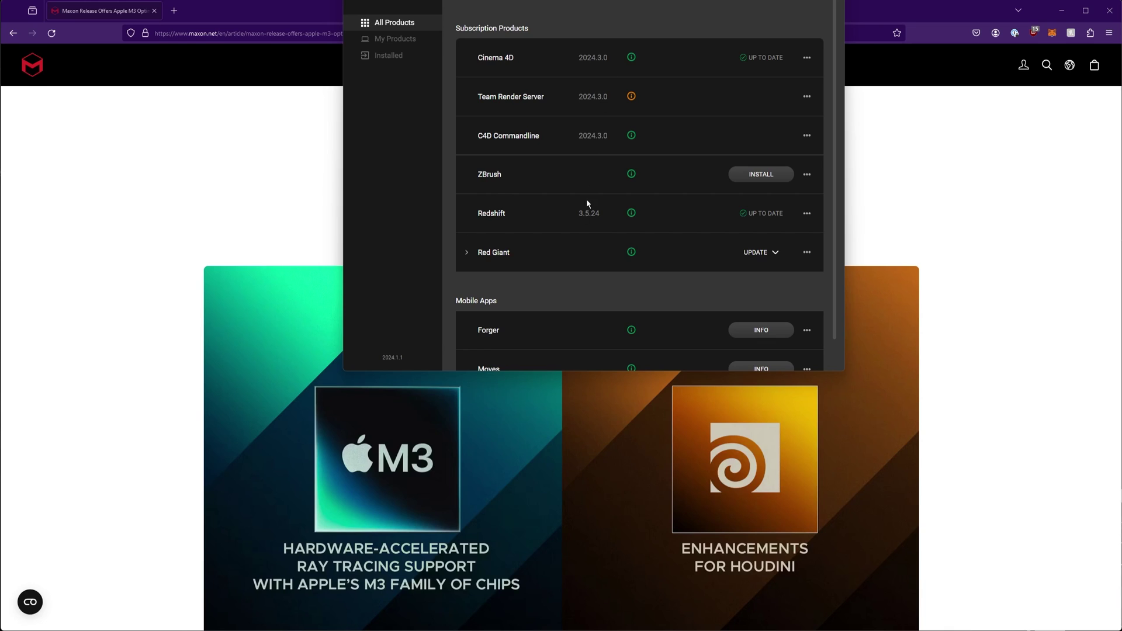
- Move the Maxon product list out of the way and view the top of the Maxon release article
click(315, 17)
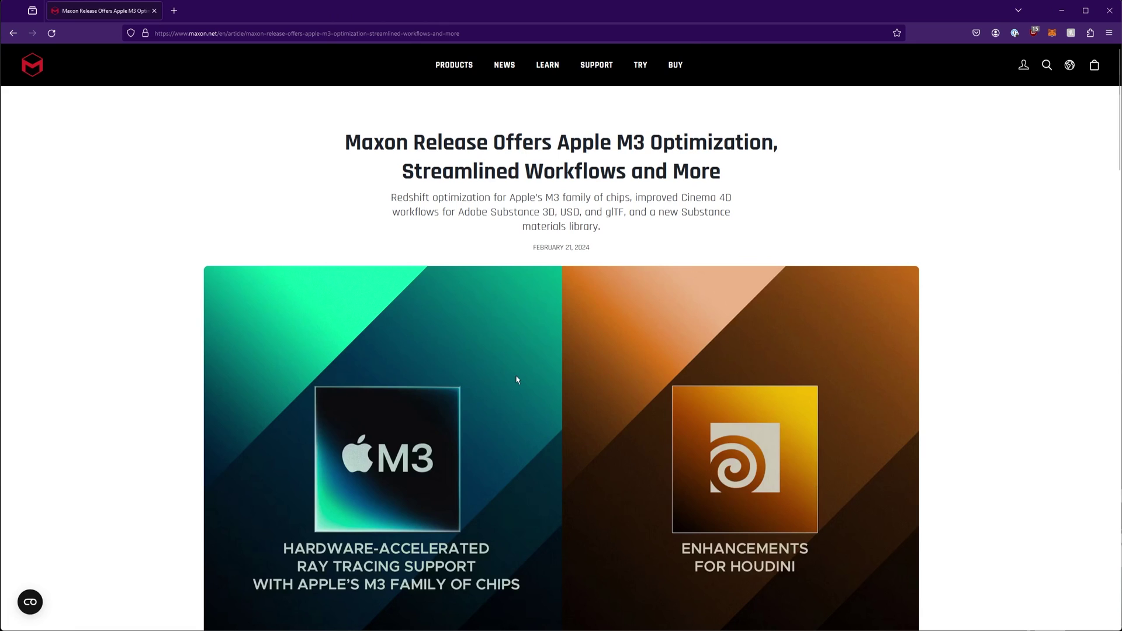
scroll(538, 326, down, 1)
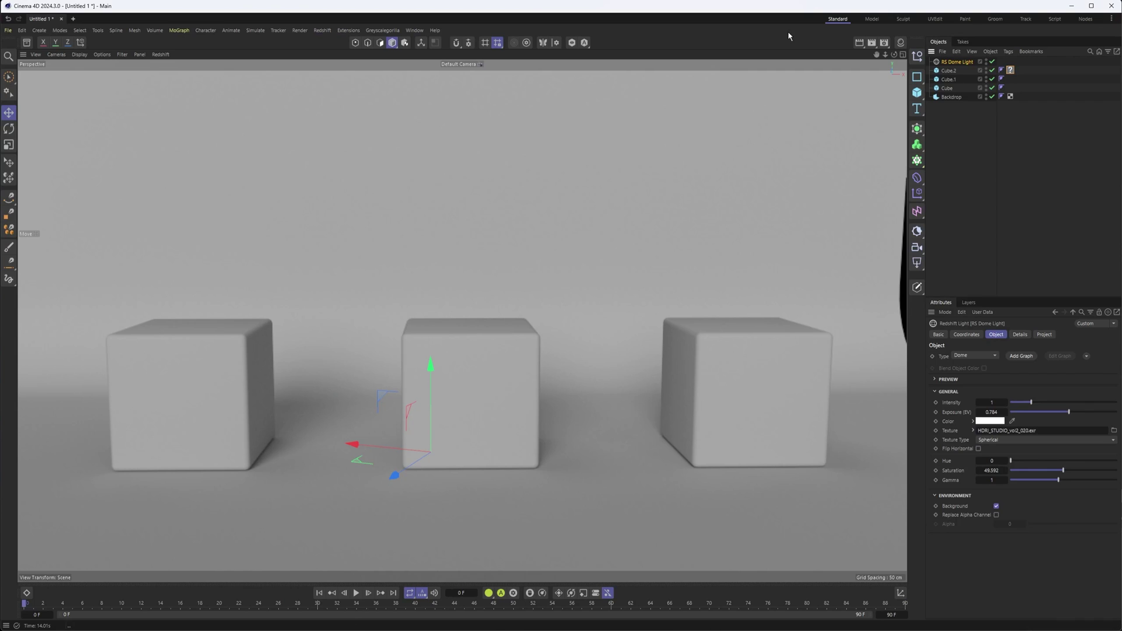
- Open the render settings in Cinema 4D and examine Redshift's Hardware Ray-Tracing option
click(884, 43)
drag(934, 36, 487, 74)
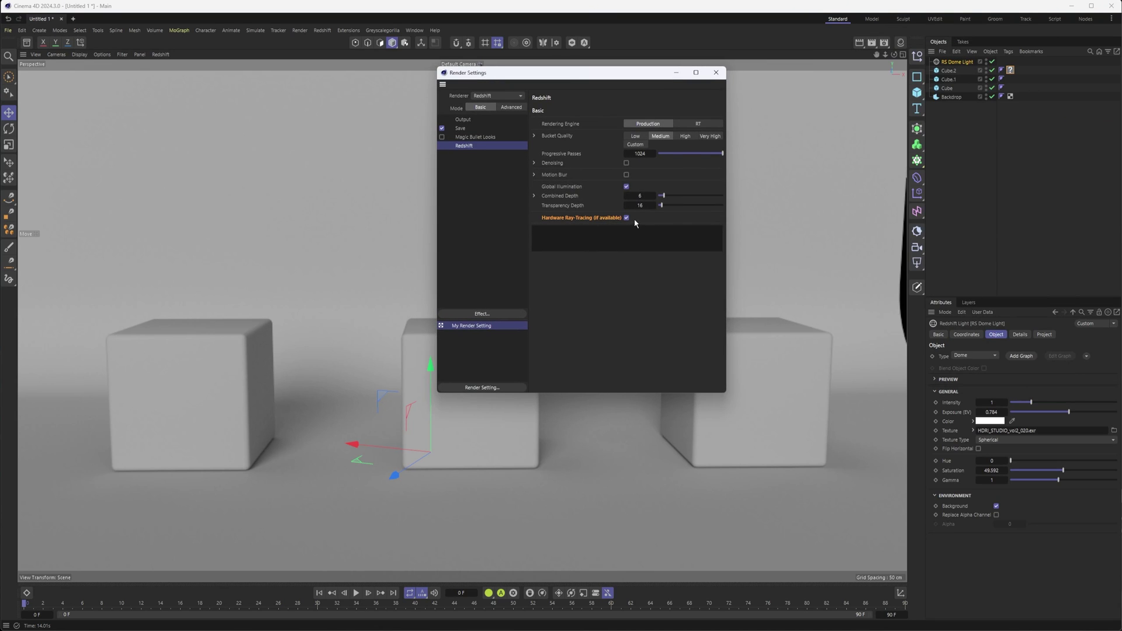
click(626, 218)
- Stop the Redshift IPR in the perspective viewport and close the floating Redshift menu
click(161, 54)
click(166, 69)
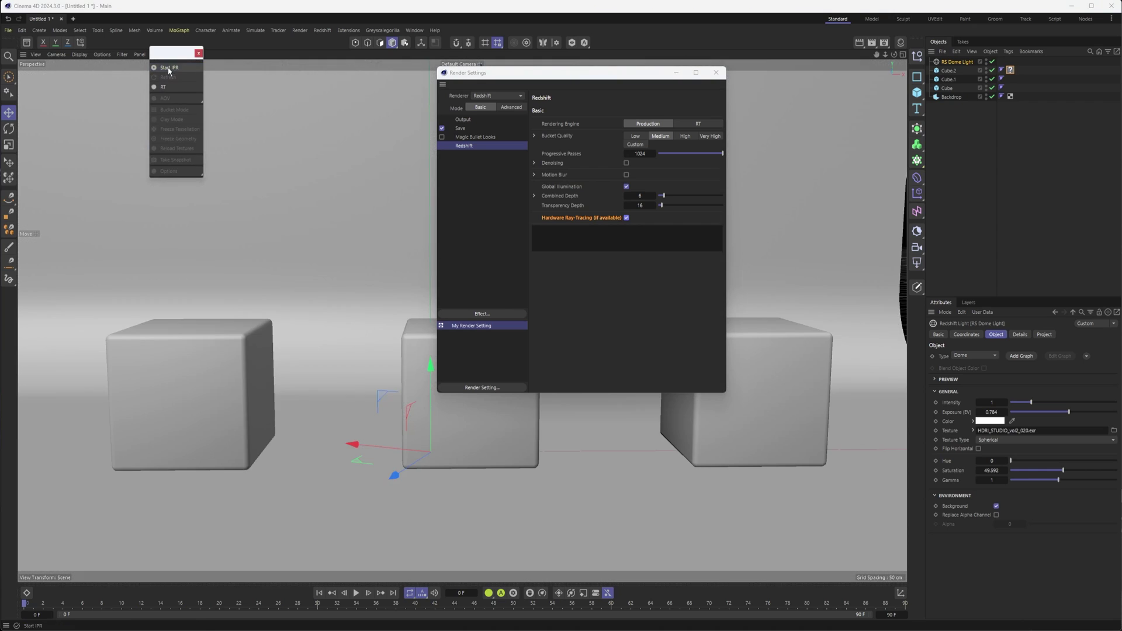
click(199, 53)
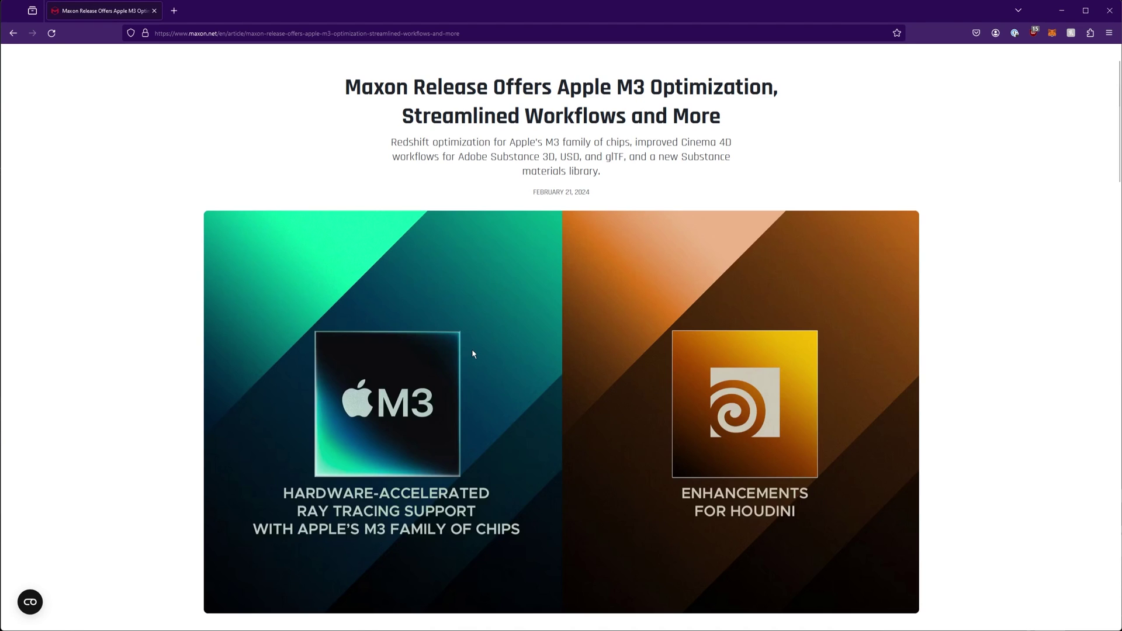
- Switch to the browser and read the Redshift 3.5.24 notes in the Maxon release article, including the ramp node improvement
scroll(473, 352, down, 12)
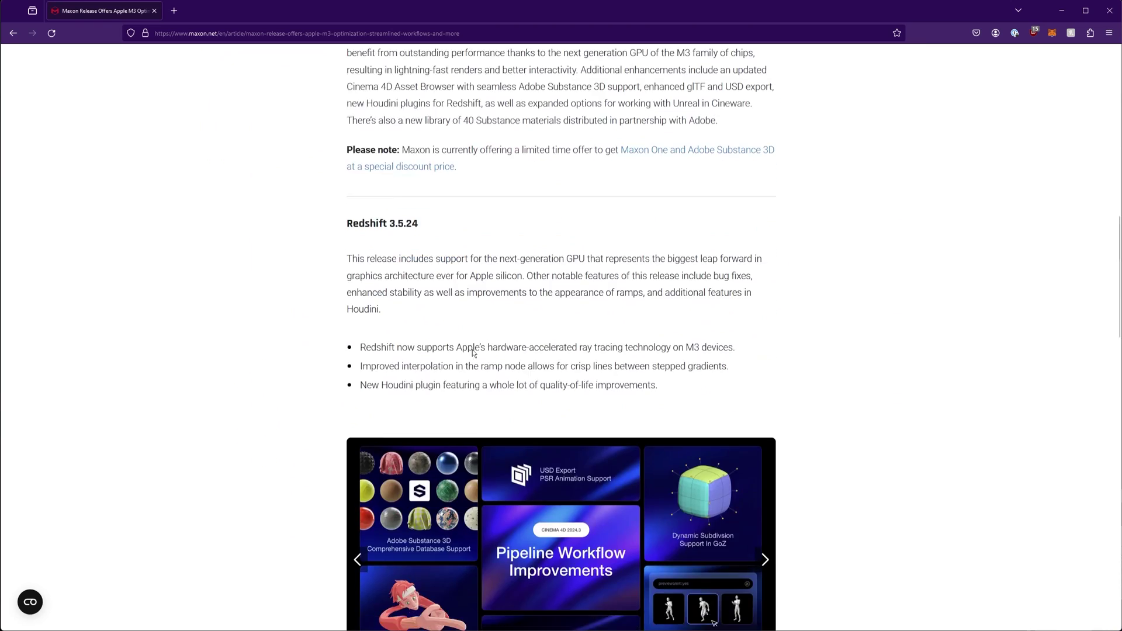
scroll(472, 353, down, 3)
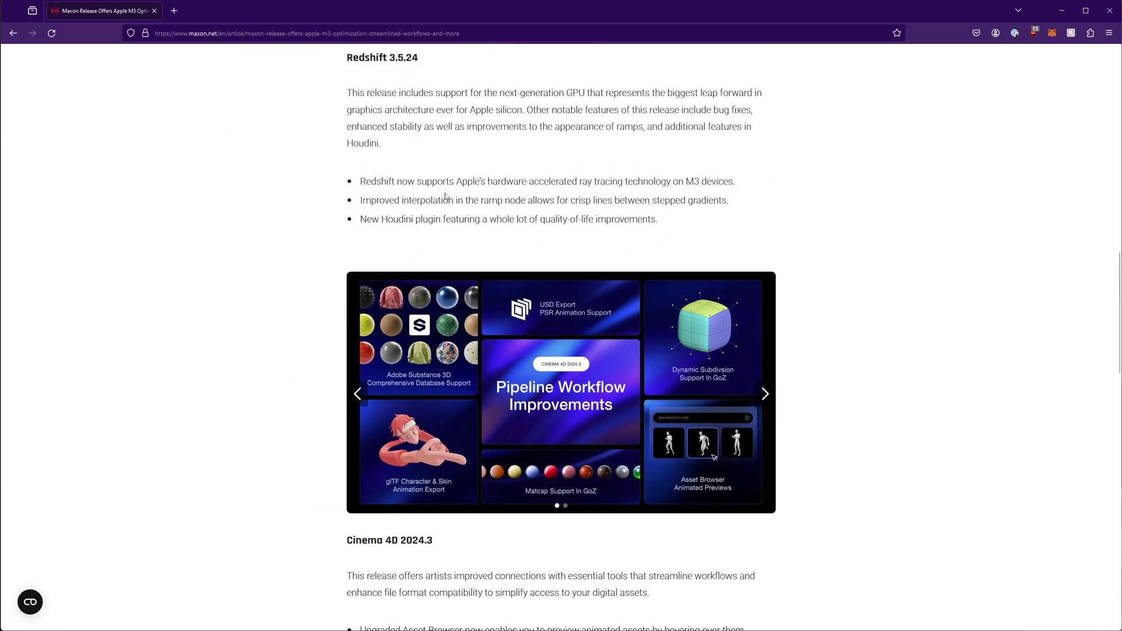
drag(358, 200, 523, 202)
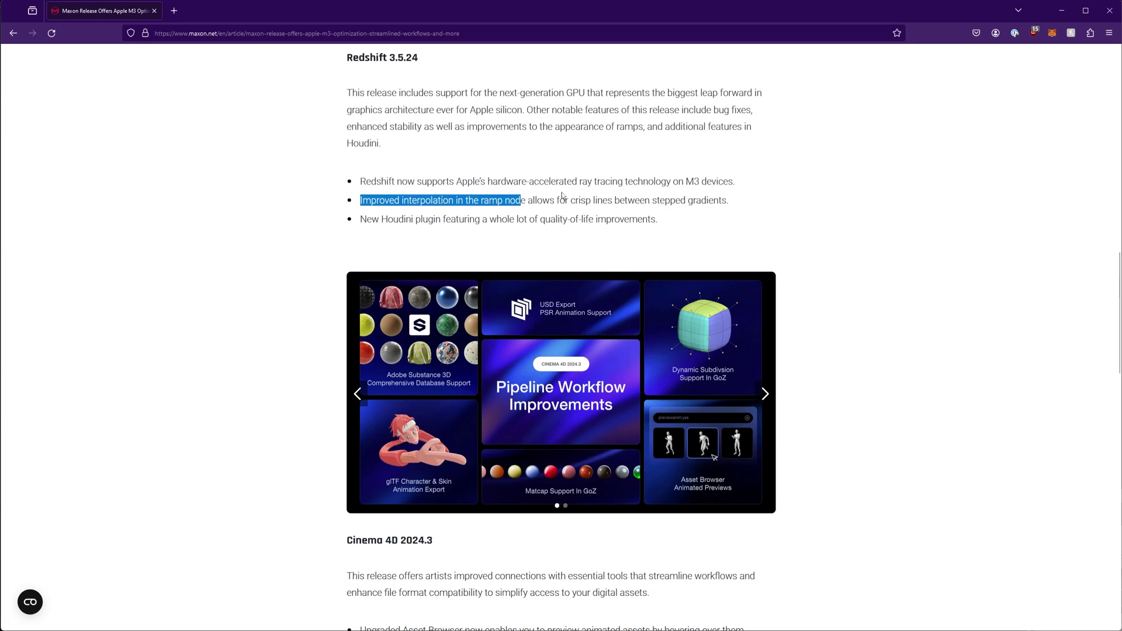
click(768, 181)
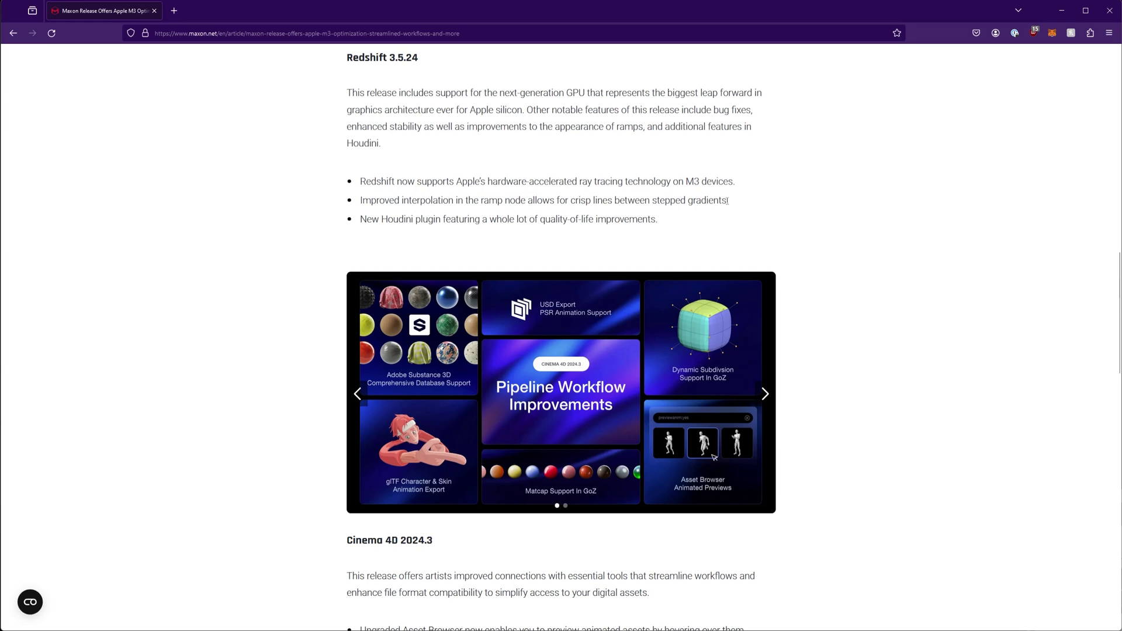
- Examine the enlarged Pipeline Workflow Improvements image and read the Cinema 4D 2024.3, Capsules and Cineware notes
click(592, 314)
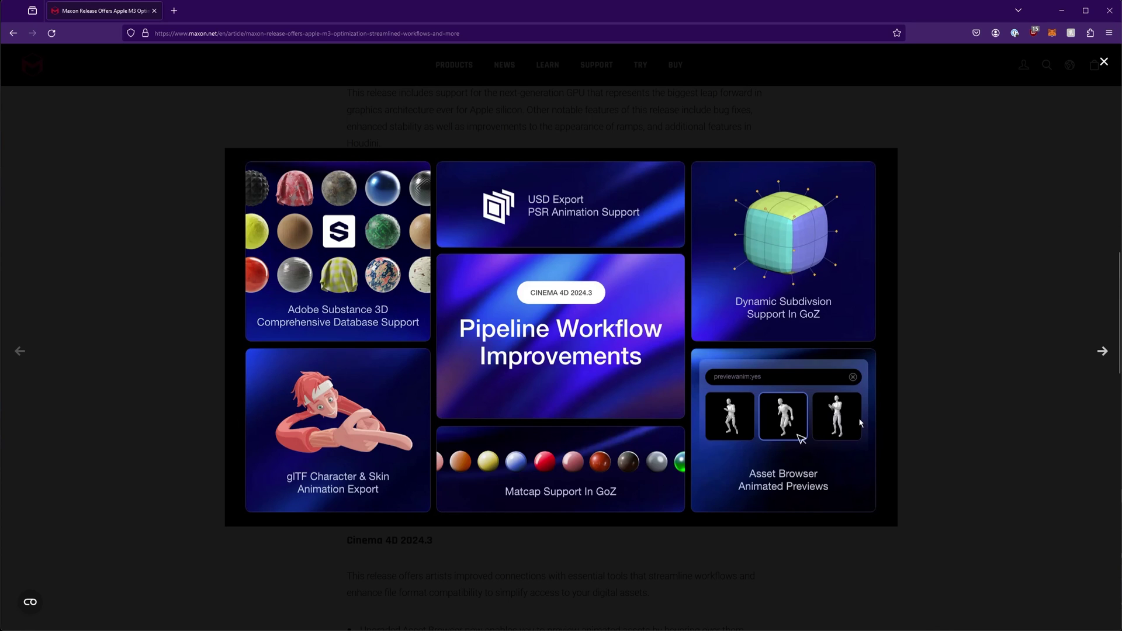
click(981, 441)
scroll(812, 419, down, 3)
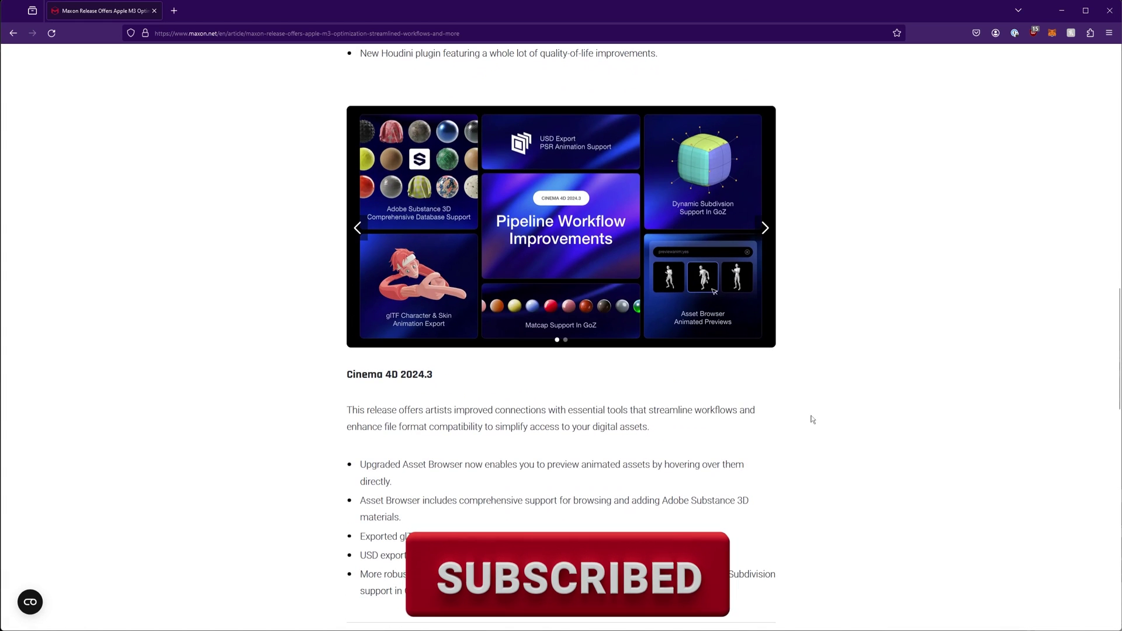
scroll(813, 419, down, 1)
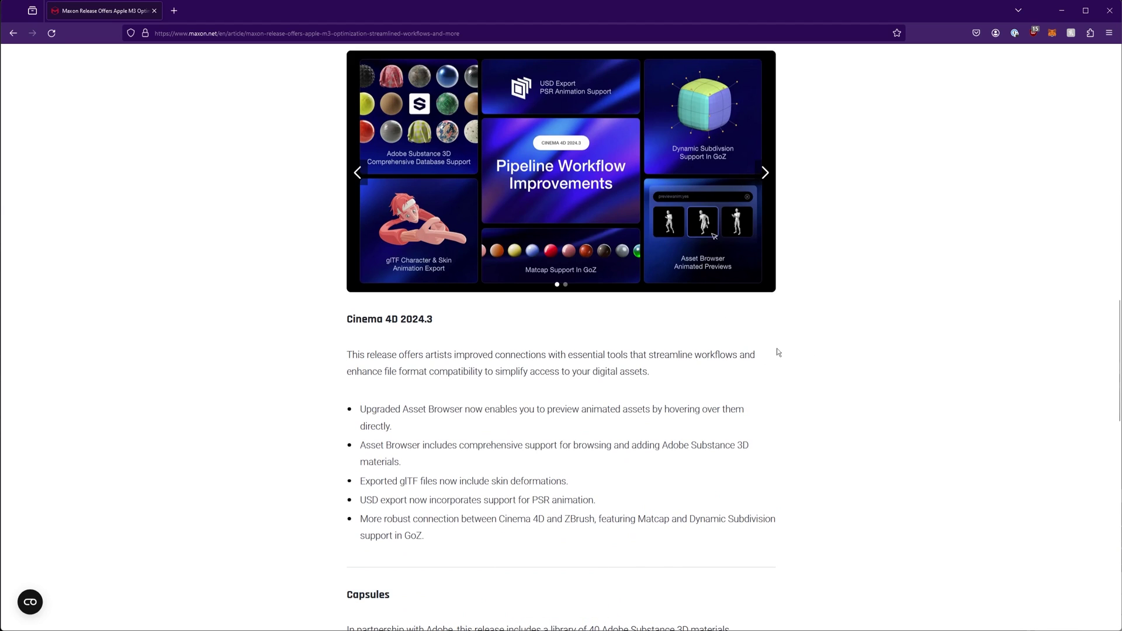
scroll(777, 348, down, 2)
scroll(777, 349, down, 5)
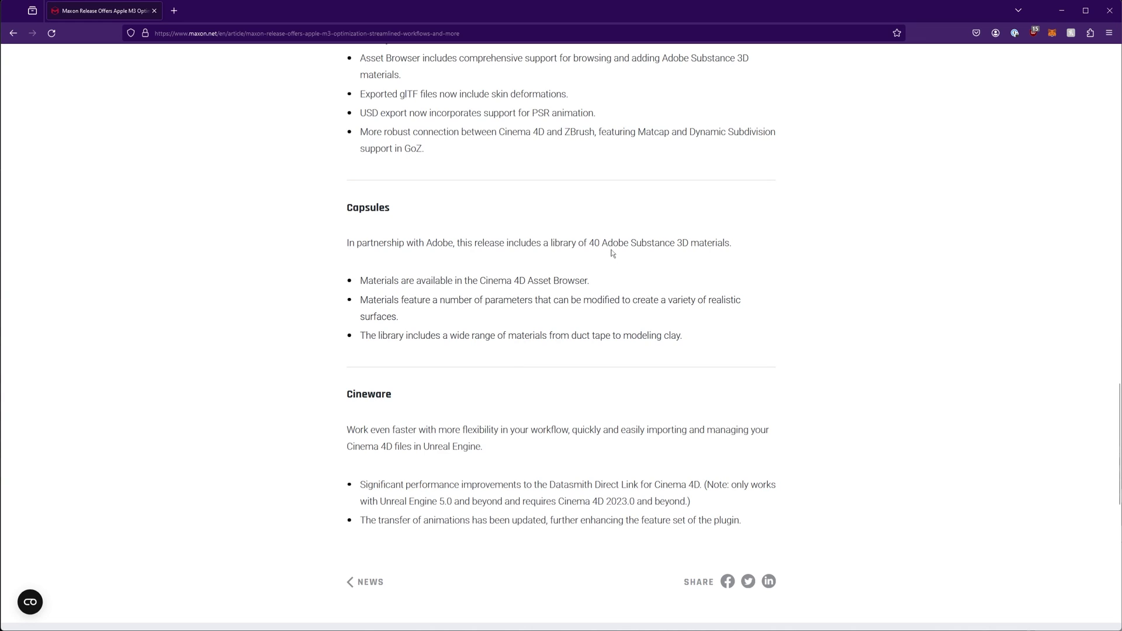
scroll(614, 253, down, 3)
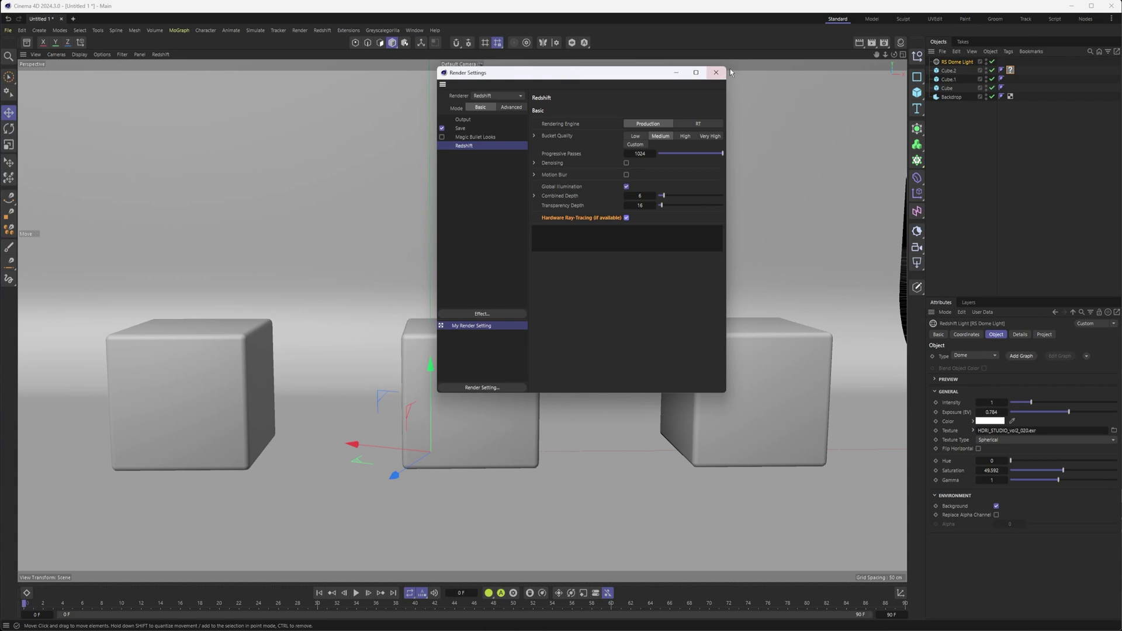
- Switch to Cinema 4D, close the render settings and show the New Capsules category in the Asset Browser with the search cleared
click(730, 69)
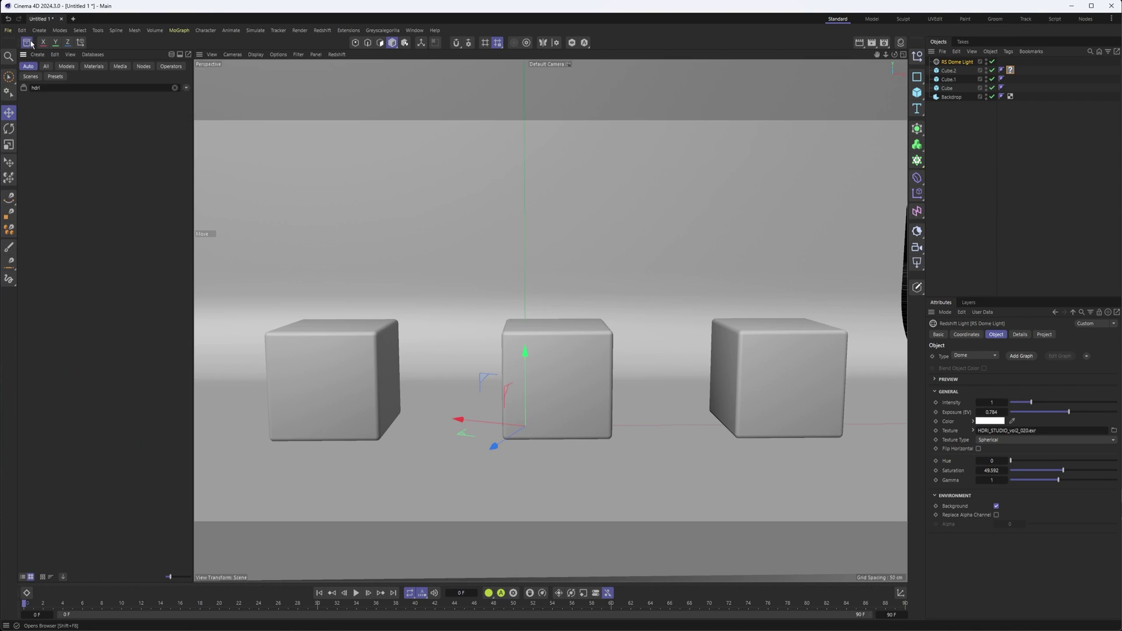
click(26, 42)
click(175, 87)
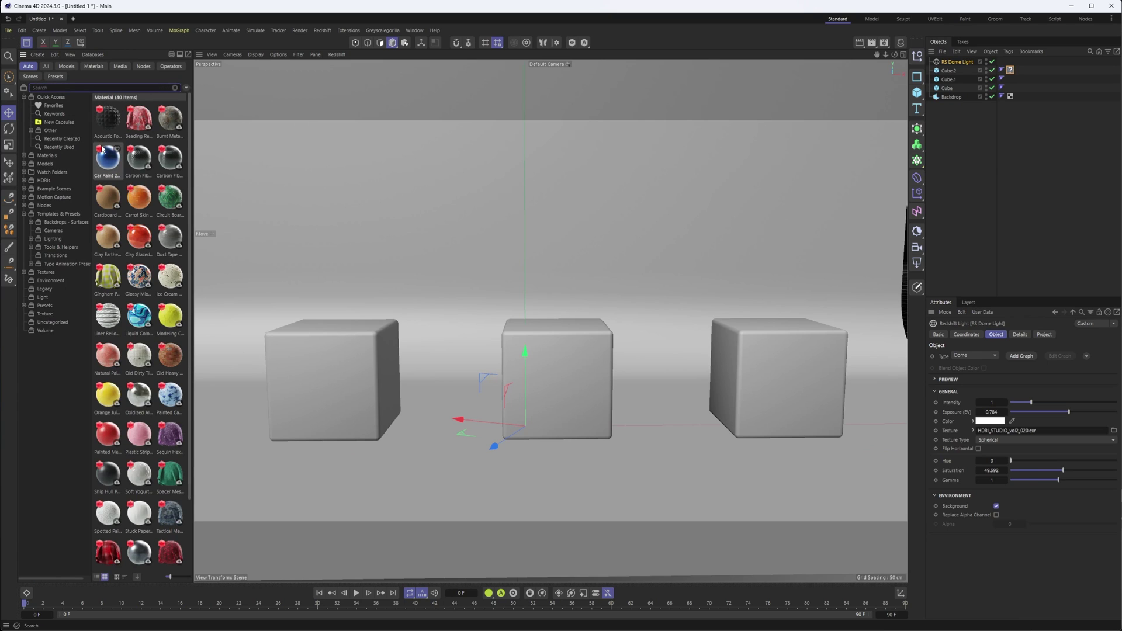
click(60, 123)
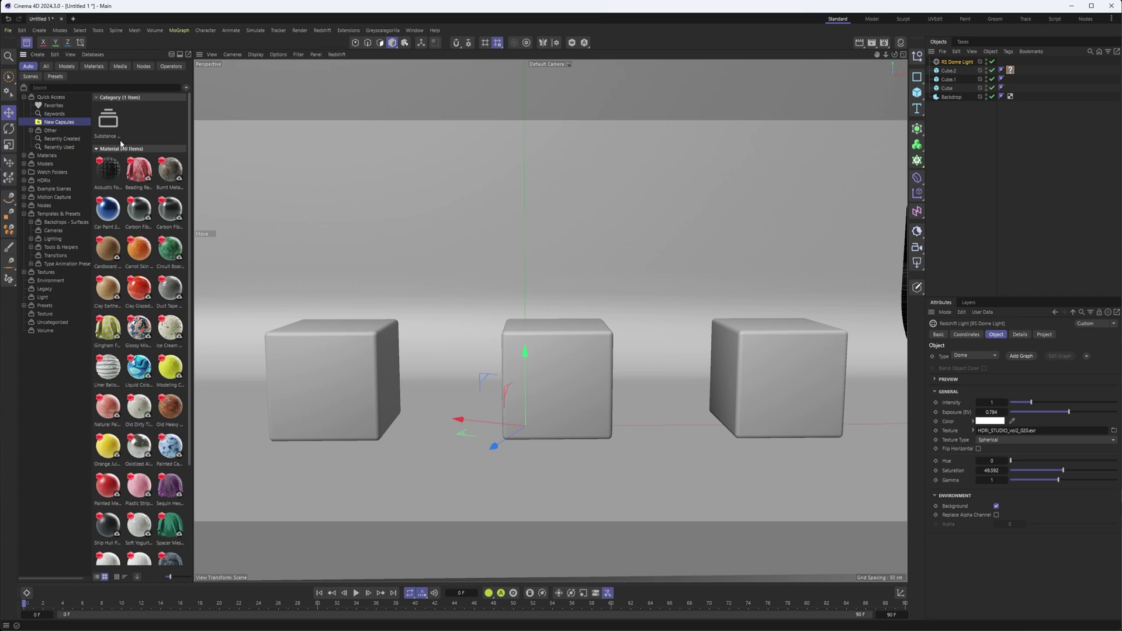
- Look through the Substance 3D category and filter the New Capsules assets to materials only
click(94, 66)
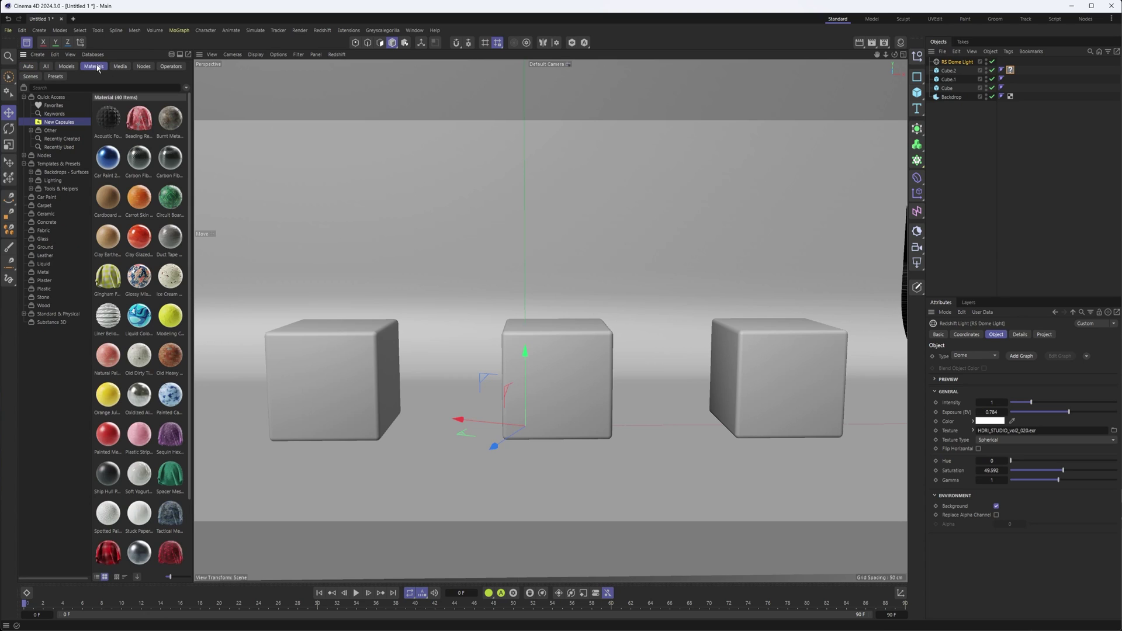
click(51, 322)
click(59, 122)
click(26, 66)
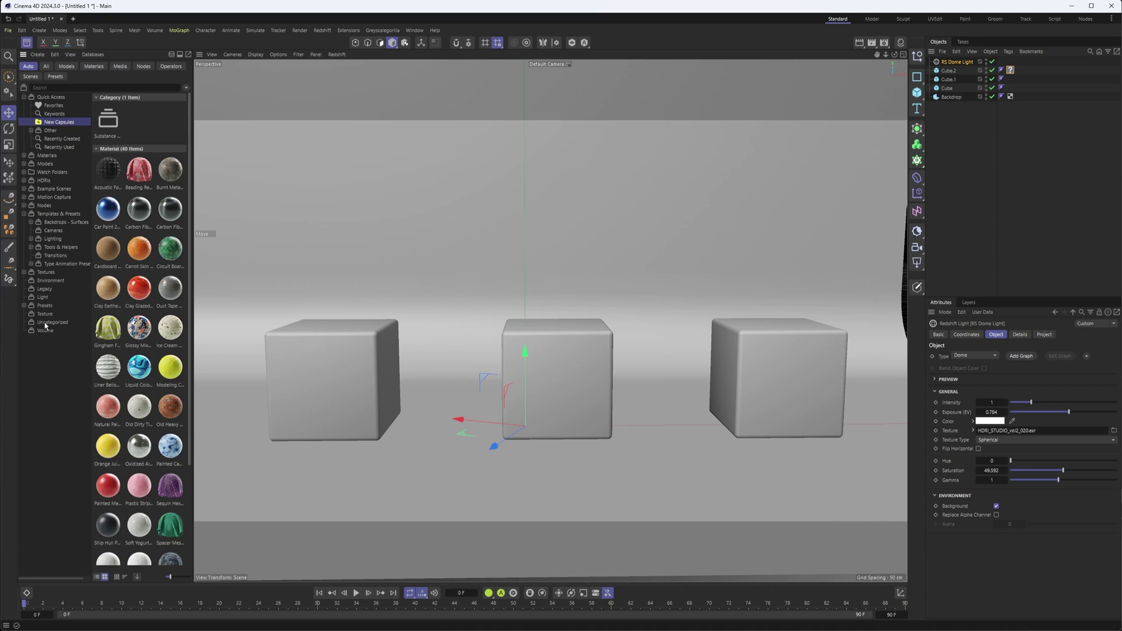
click(94, 66)
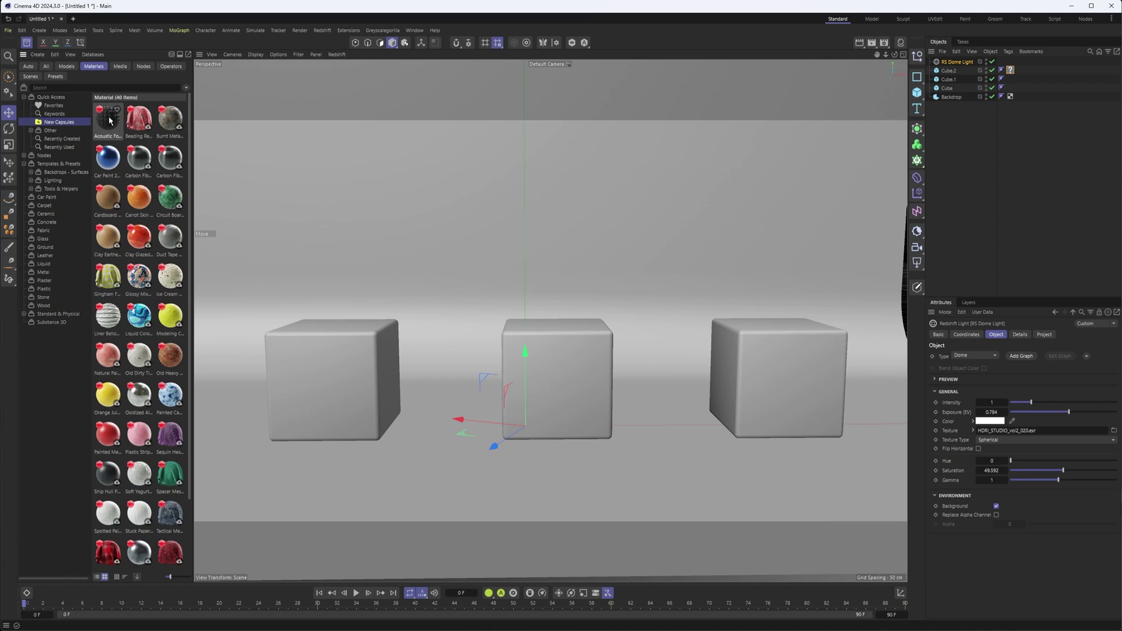
- Apply Acoustic Foam to the middle cube, Carrot Skin to the right cube and Old Heavy Victorian Handmade to the left cube
drag(109, 121, 532, 386)
drag(582, 357, 582, 357)
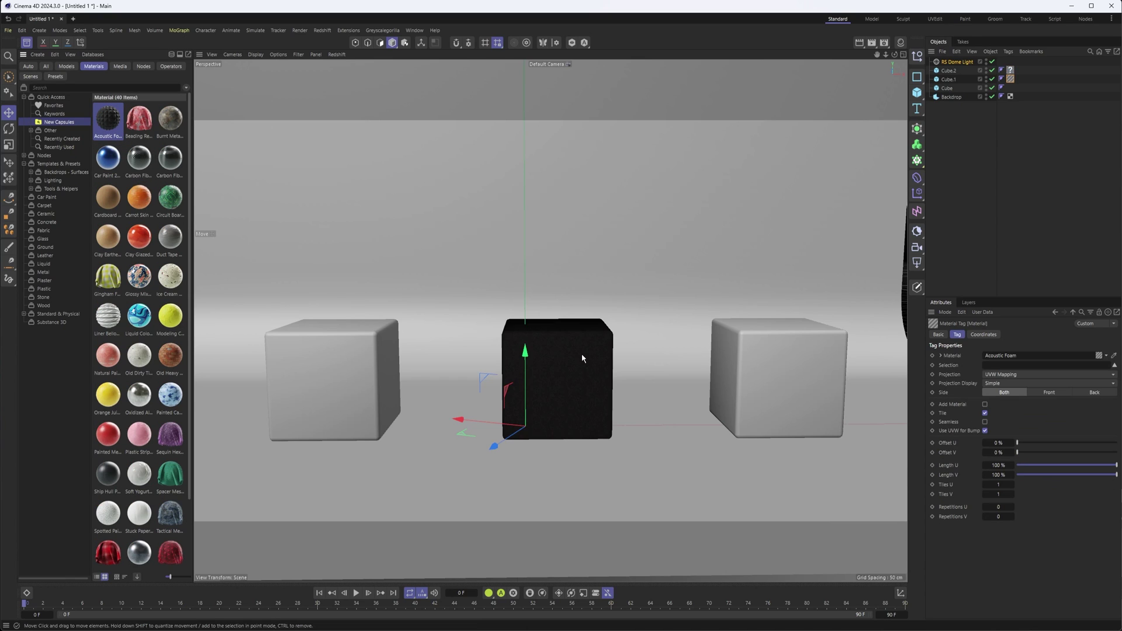
drag(138, 195, 784, 384)
drag(173, 358, 347, 373)
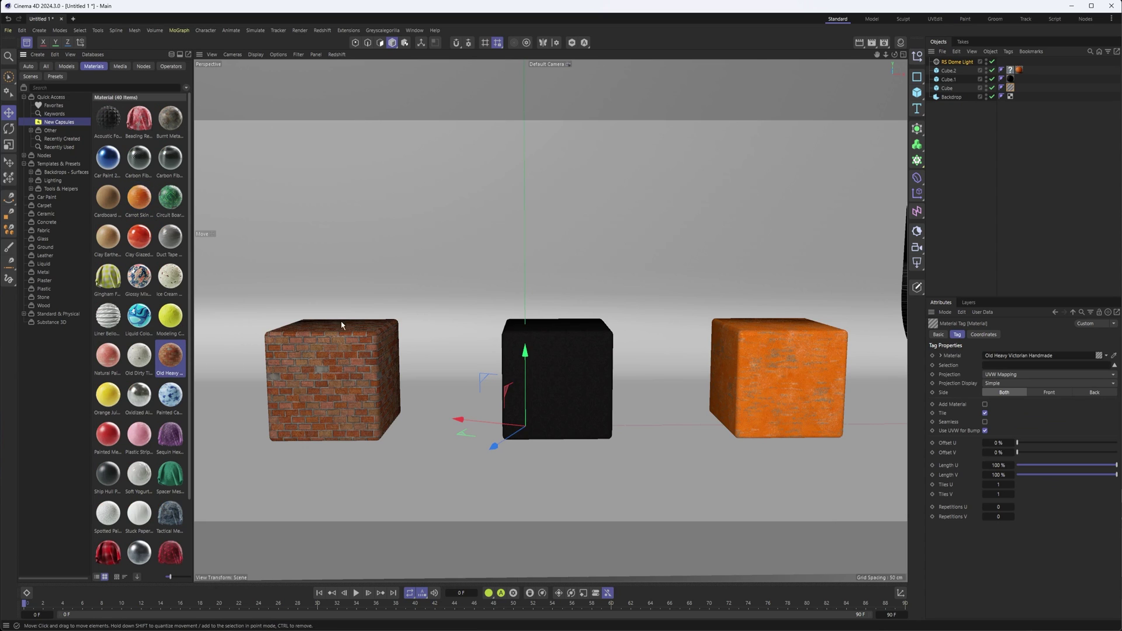
- Close the Asset Browser and start the Redshift IPR in the perspective viewport
click(27, 44)
click(160, 55)
click(170, 73)
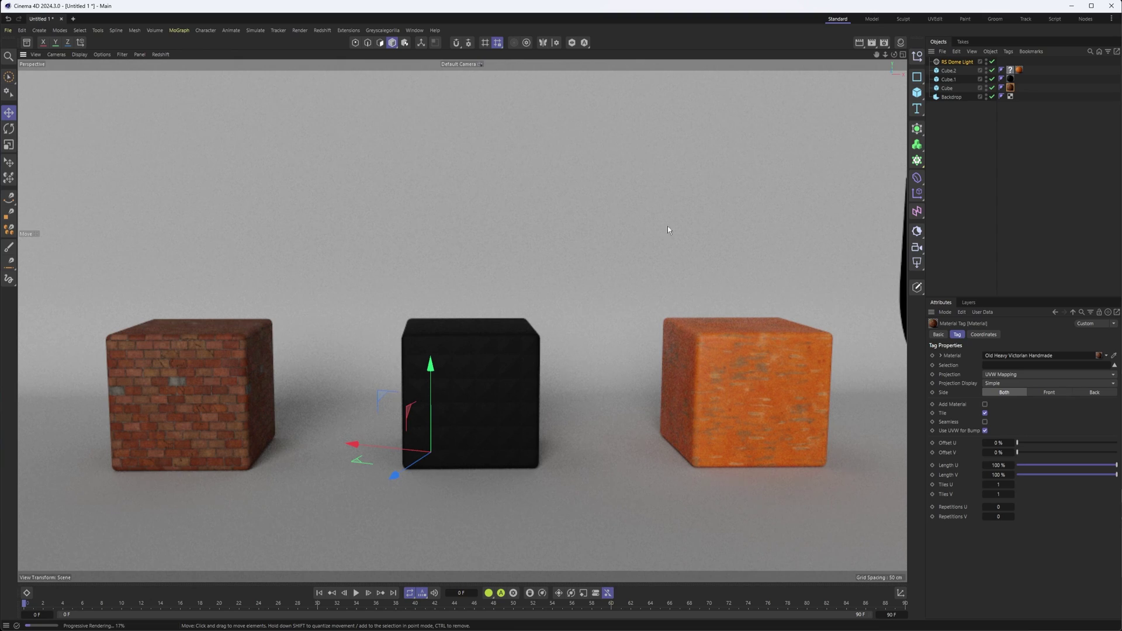
- Show the material list, open the Old Heavy Victorian Handmade material in the Node Editor and dock the editor below the viewport
click(900, 45)
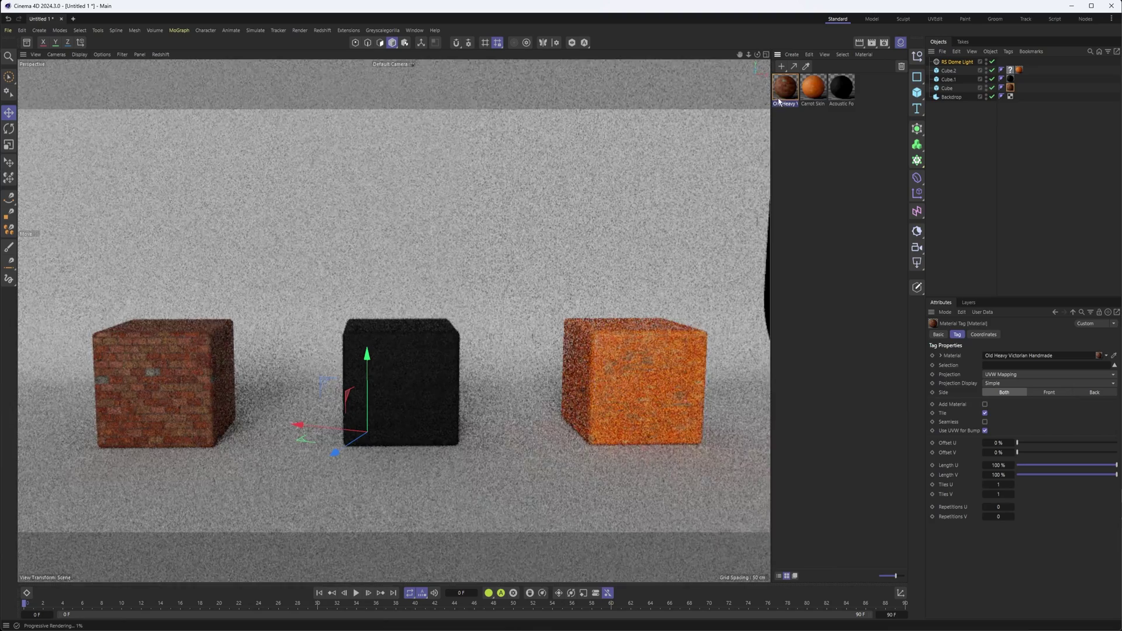
double_click(779, 95)
drag(832, 88, 791, 584)
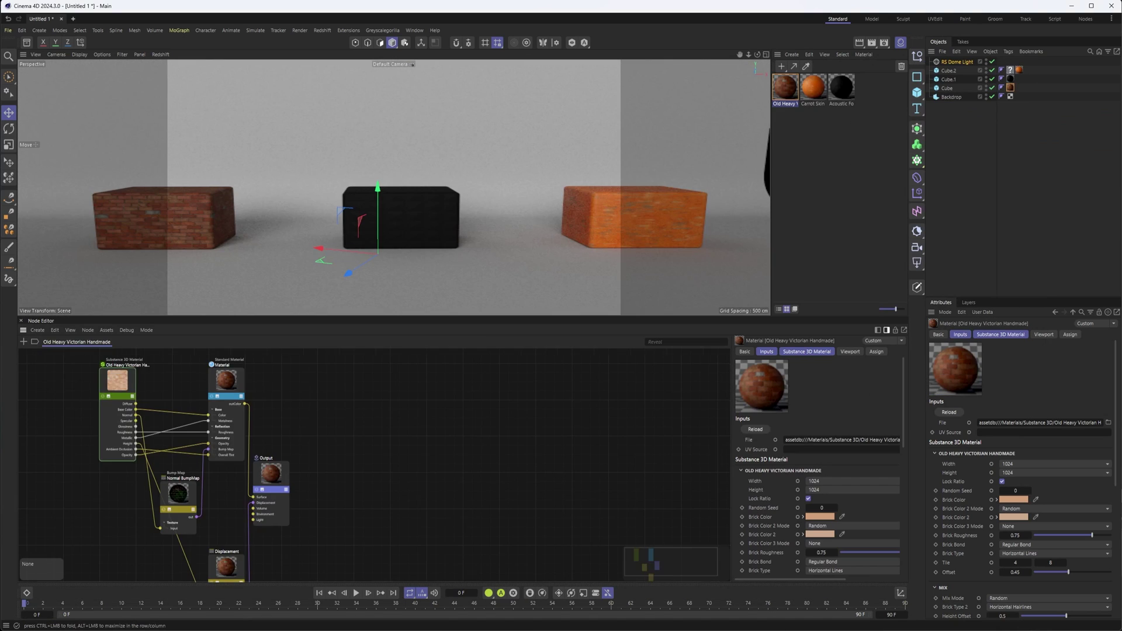
- Move the brick material's Substance 3D Material node farther left, away from the Standard Material node
middle_drag(223, 395, 456, 406)
scroll(361, 421, up, 5)
scroll(397, 428, down, 3)
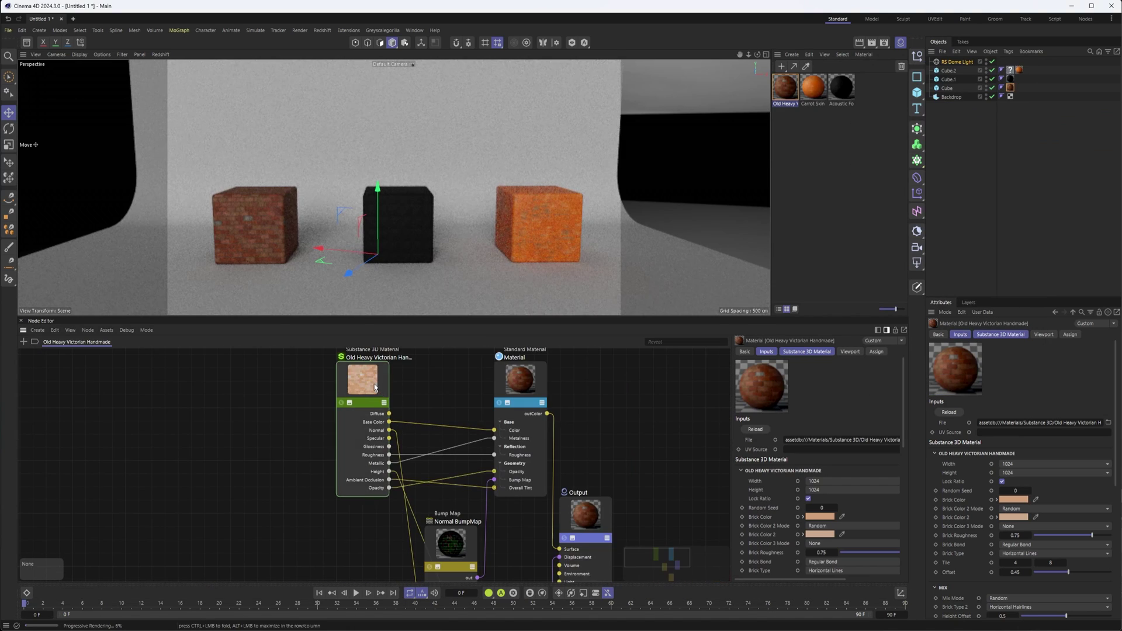
drag(375, 387, 296, 392)
middle_drag(416, 523, 439, 513)
scroll(438, 513, down, 1)
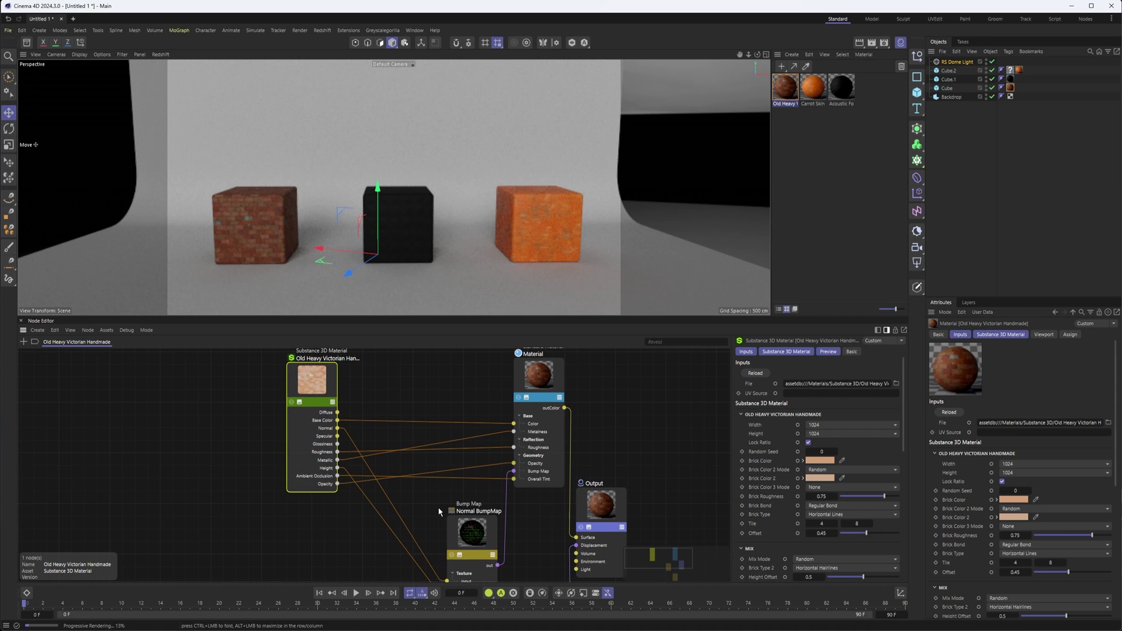
- Hide the Node Editor's attribute pane and move the Output node up and to the right of the Standard Material node
click(886, 331)
drag(606, 501, 720, 419)
scroll(605, 465, down, 1)
scroll(607, 464, down, 2)
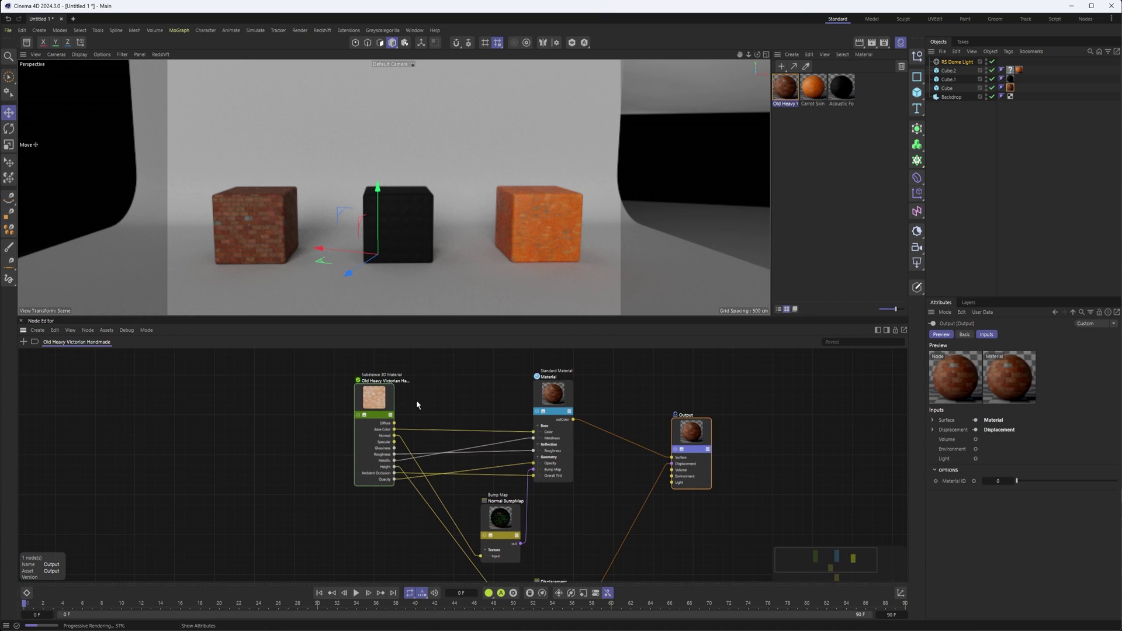
- Select the Substance 3D Material node and examine its brick parameters and Base Color output
mouse_move(379, 403)
mouse_down()
mouse_move(420, 419)
mouse_move(379, 405)
mouse_up()
scroll(431, 439, up, 3)
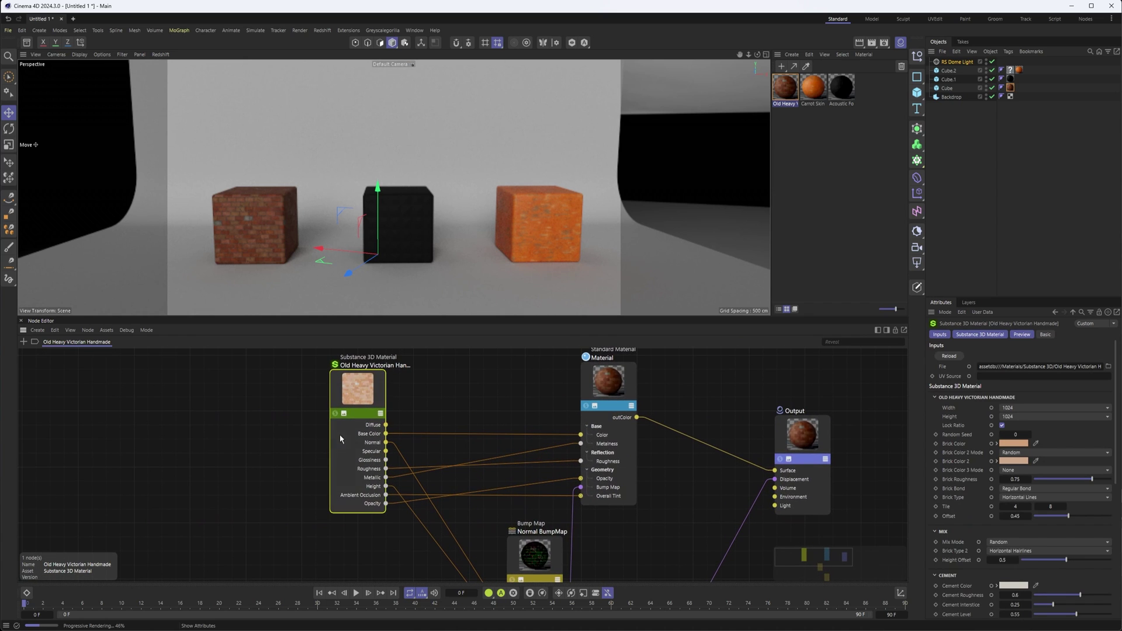
click(368, 435)
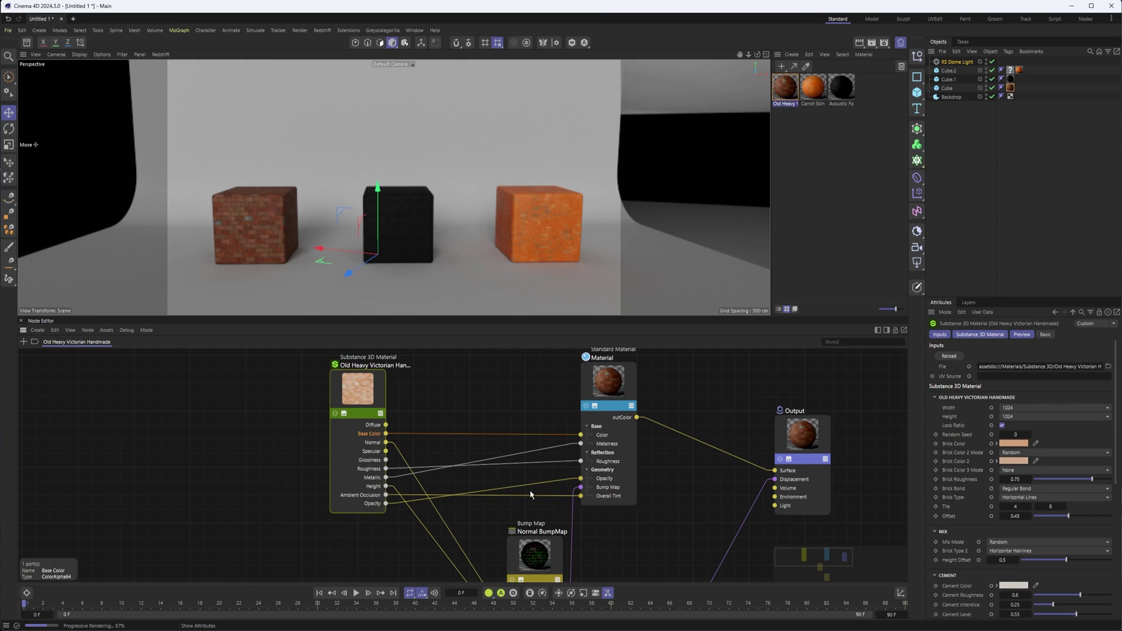
- Reposition the Normal BumpMap node slightly and solo it briefly to preview the brick normals, restoring the full material
middle_drag(531, 495, 506, 435)
drag(514, 508, 506, 489)
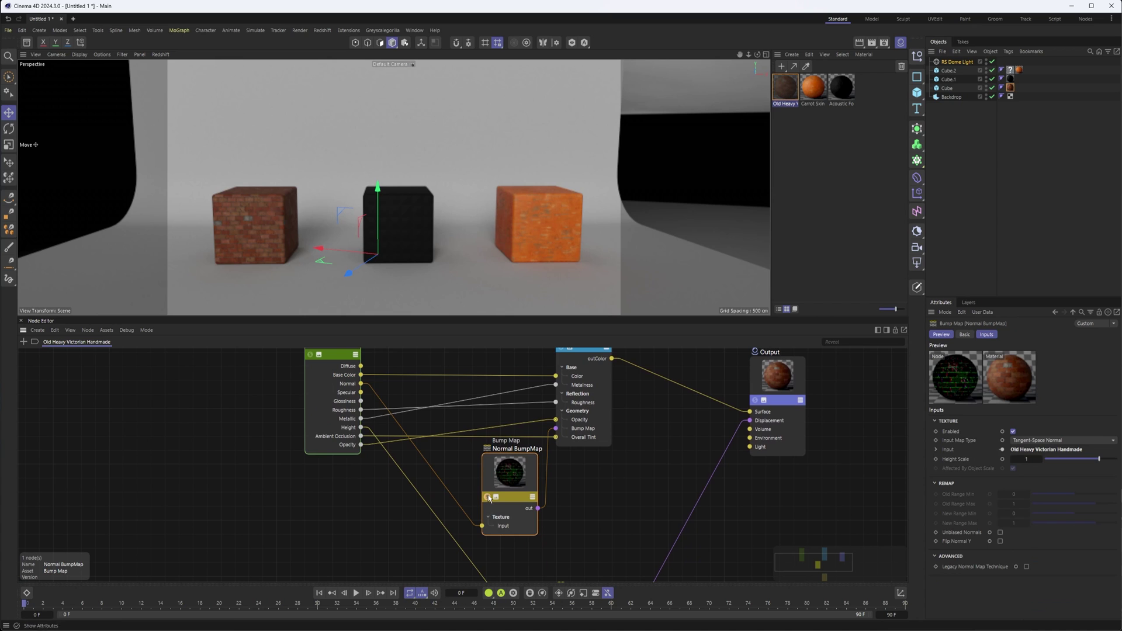
click(488, 497)
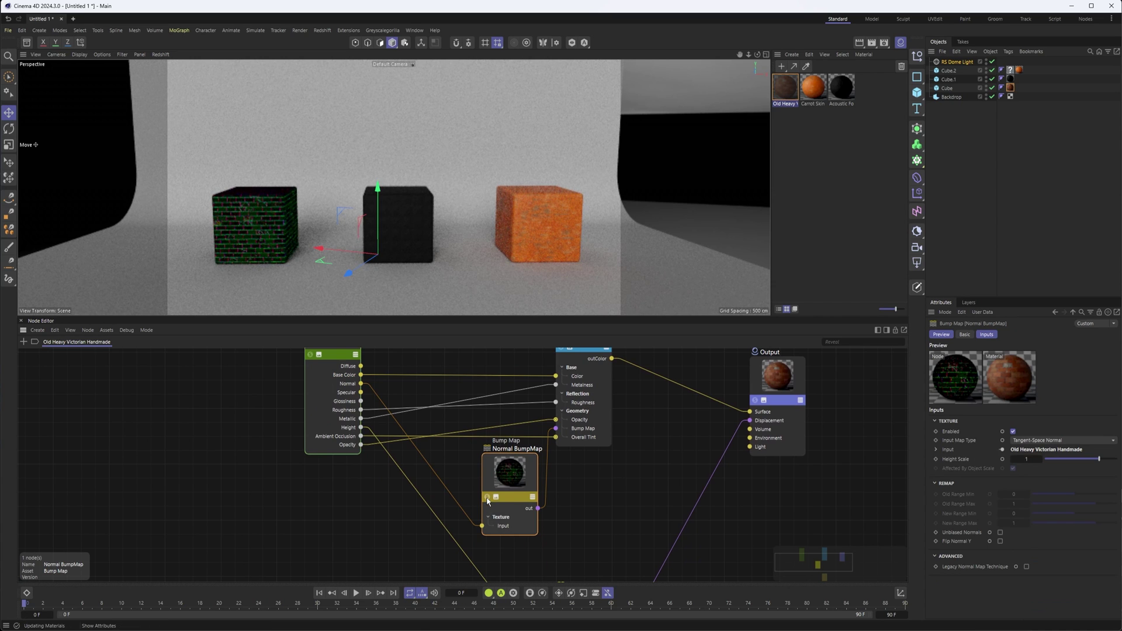
click(487, 498)
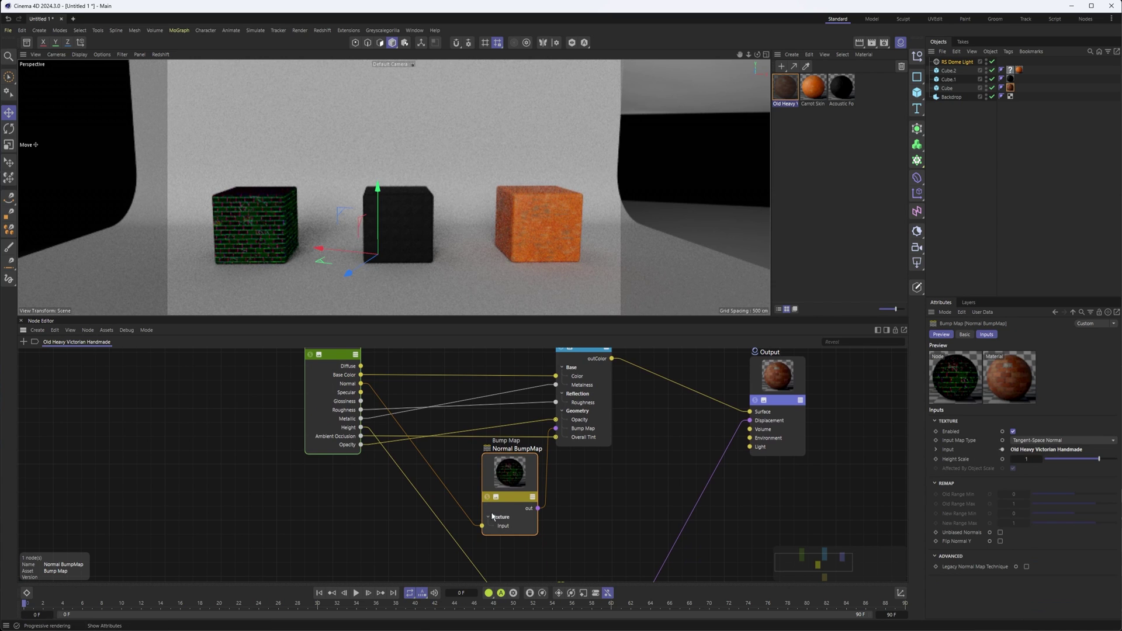
- Show the Acoustic Foam material's node graph and solo its Normal BumpMap node to preview the foam normals
click(851, 90)
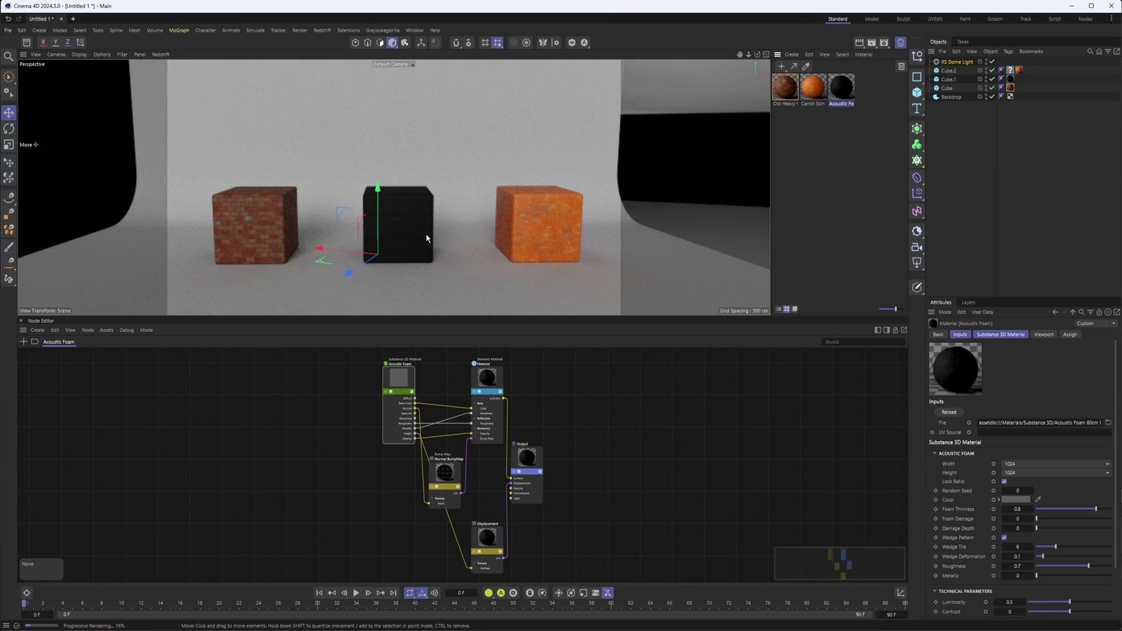
click(431, 488)
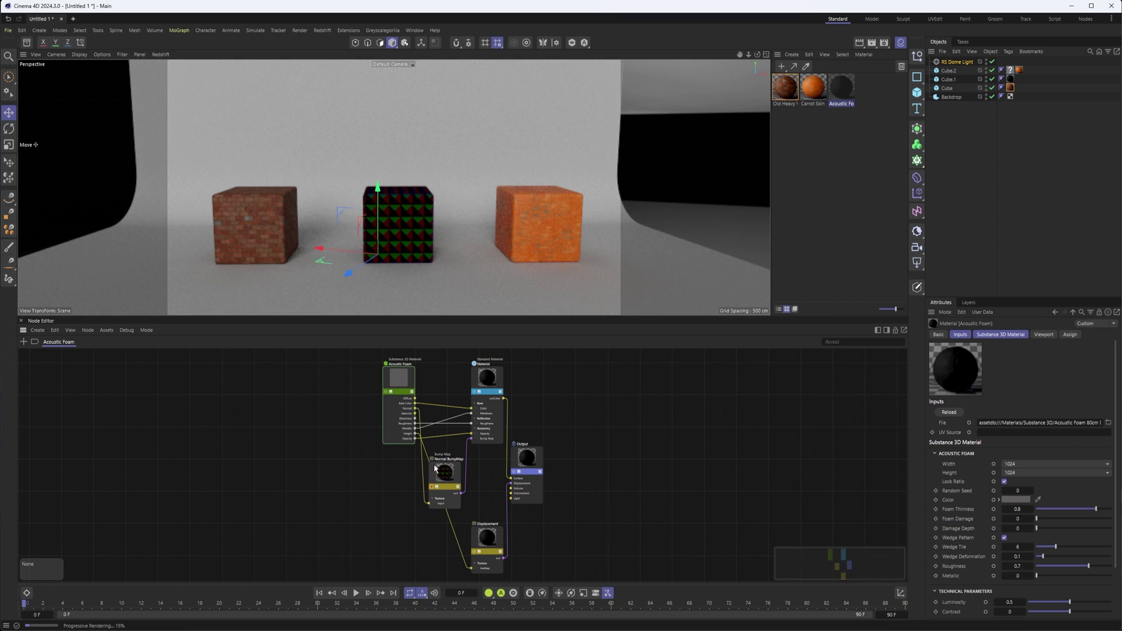
- Move the Displacement node up close to the Normal BumpMap node and shift the Acoustic Foam Substance node slightly left and down
drag(495, 541, 491, 516)
click(469, 526)
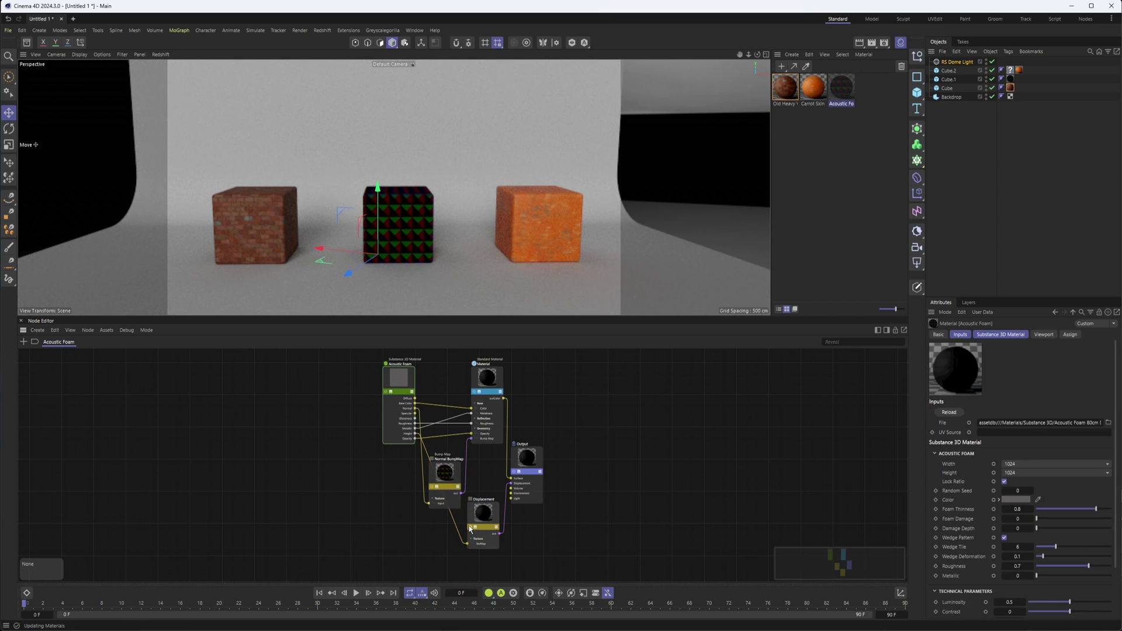
click(432, 488)
drag(400, 383, 388, 391)
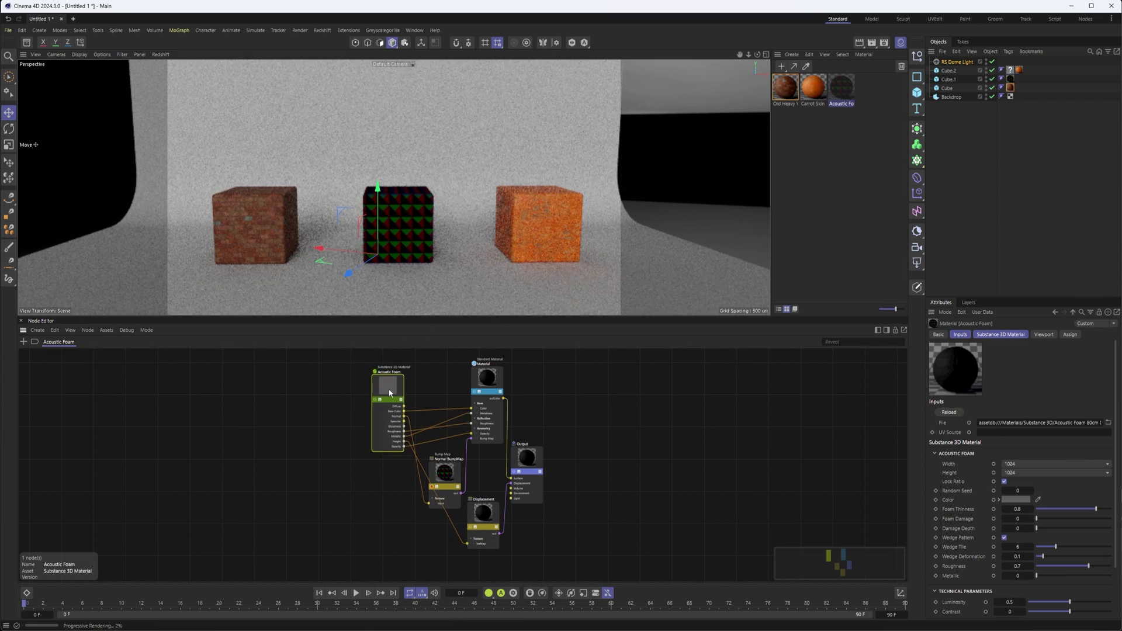
- Examine the Acoustic Foam Substance node's outputs and connections, and stop soloing the Normal BumpMap node
scroll(406, 412, up, 2)
scroll(397, 421, up, 2)
scroll(378, 451, up, 3)
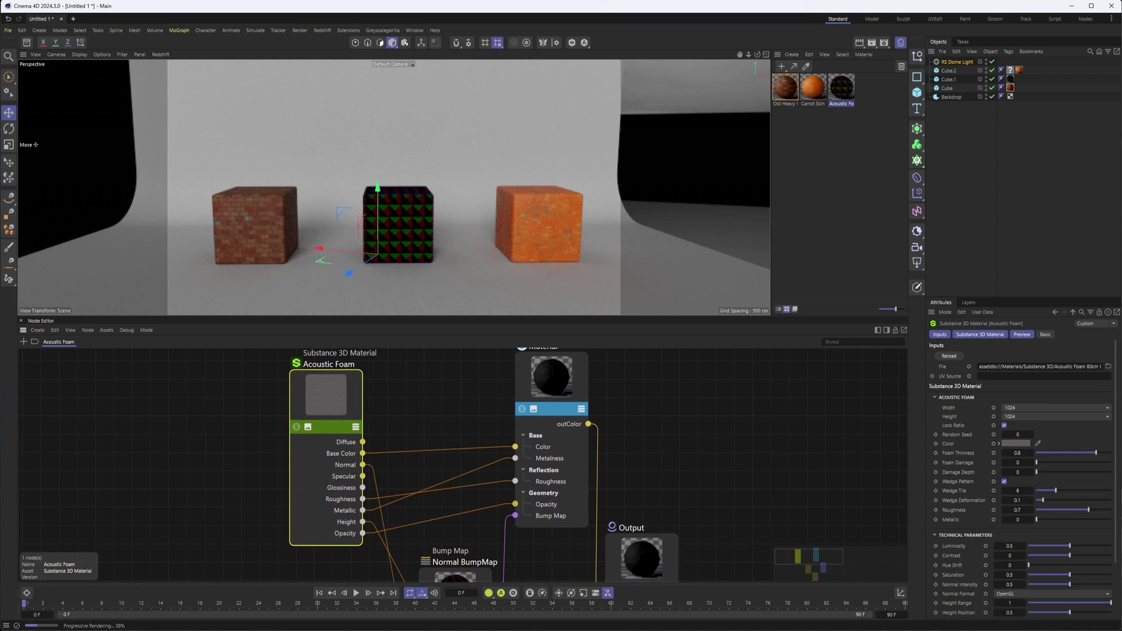
scroll(419, 495, down, 5)
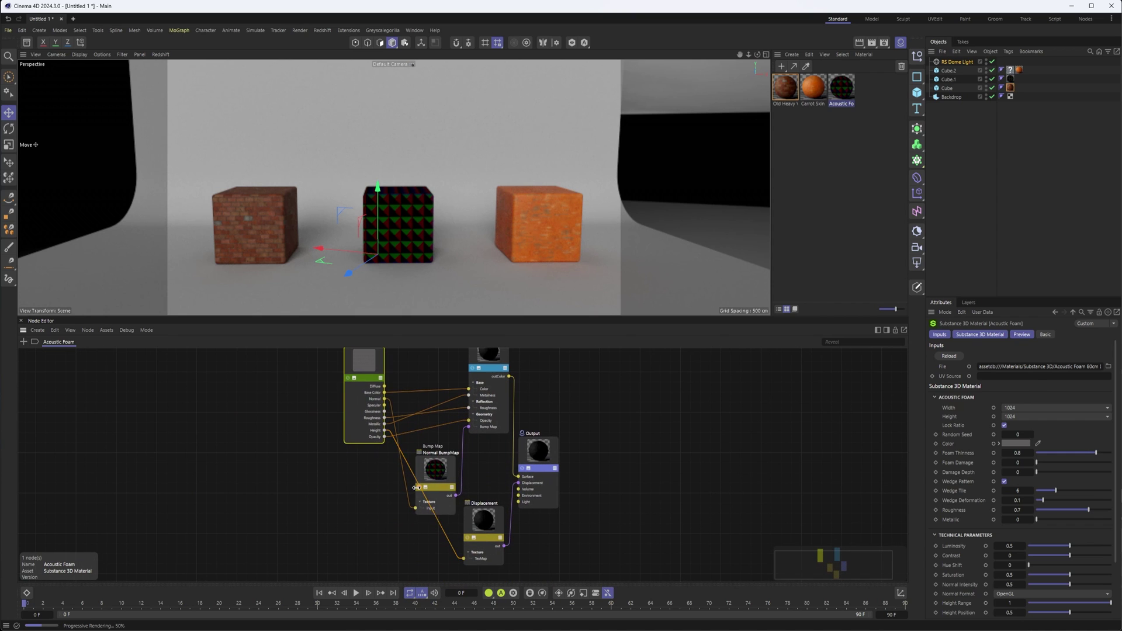
click(416, 487)
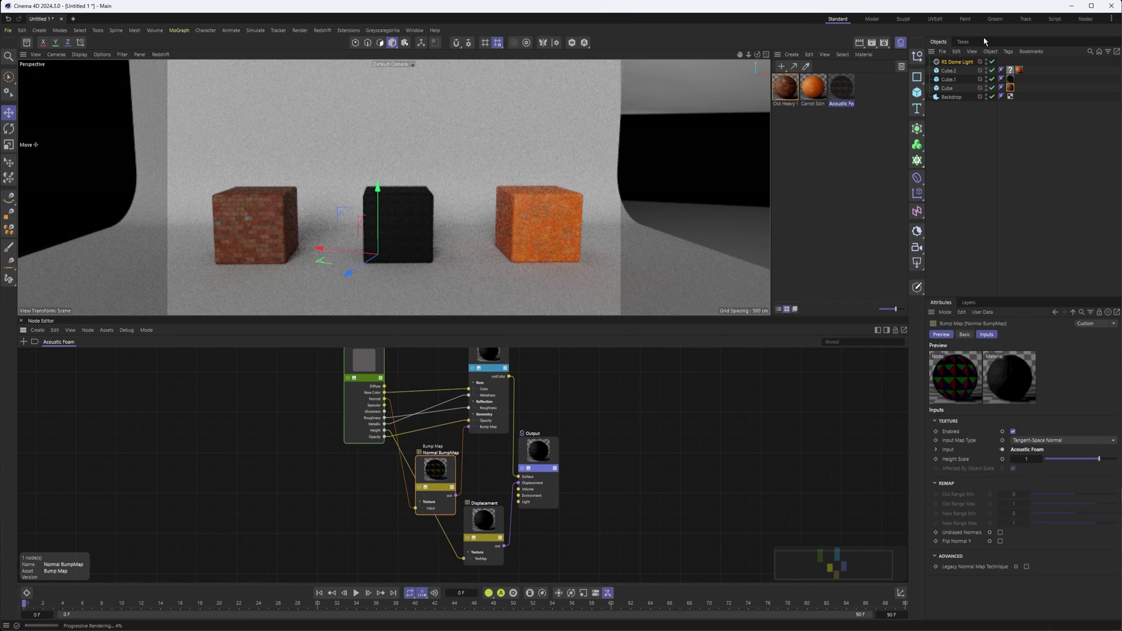
- Delete the empty material tag from Cube.2
click(947, 70)
click(1011, 71)
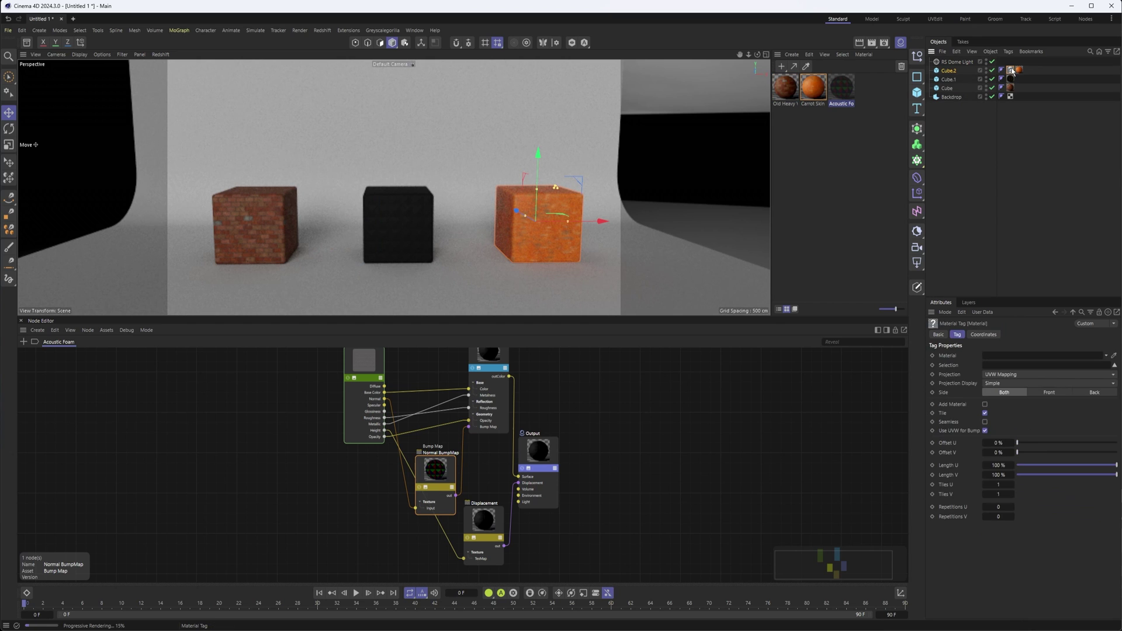
key(Delete)
- Add RS Object tags to all three cubes and enable their Geometry override
right_click(945, 90)
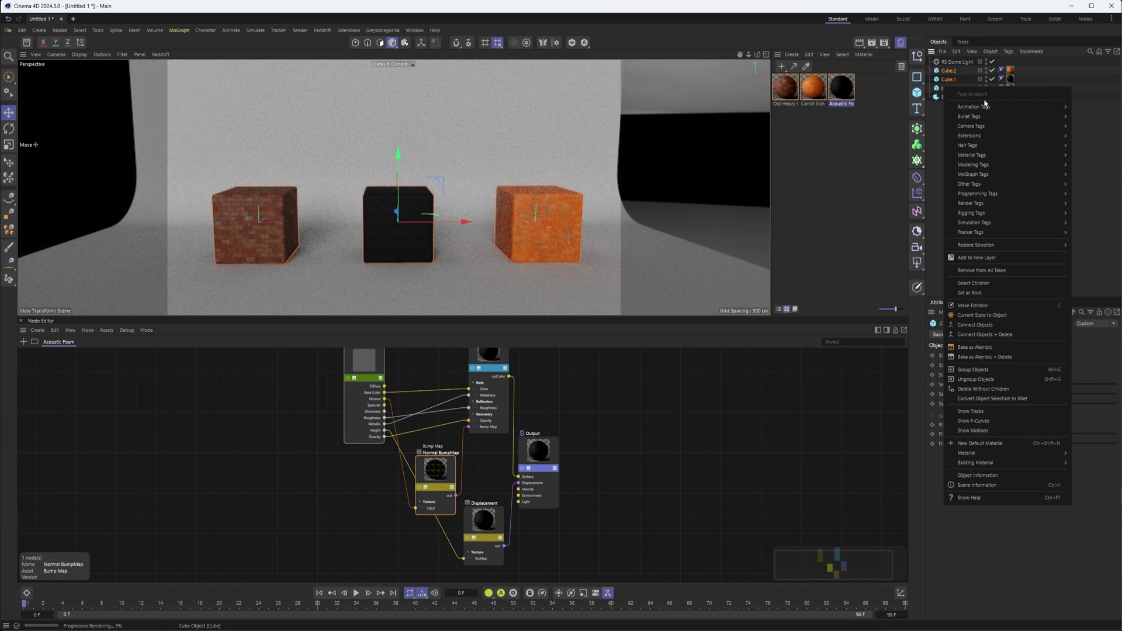
mouse_move(983, 206)
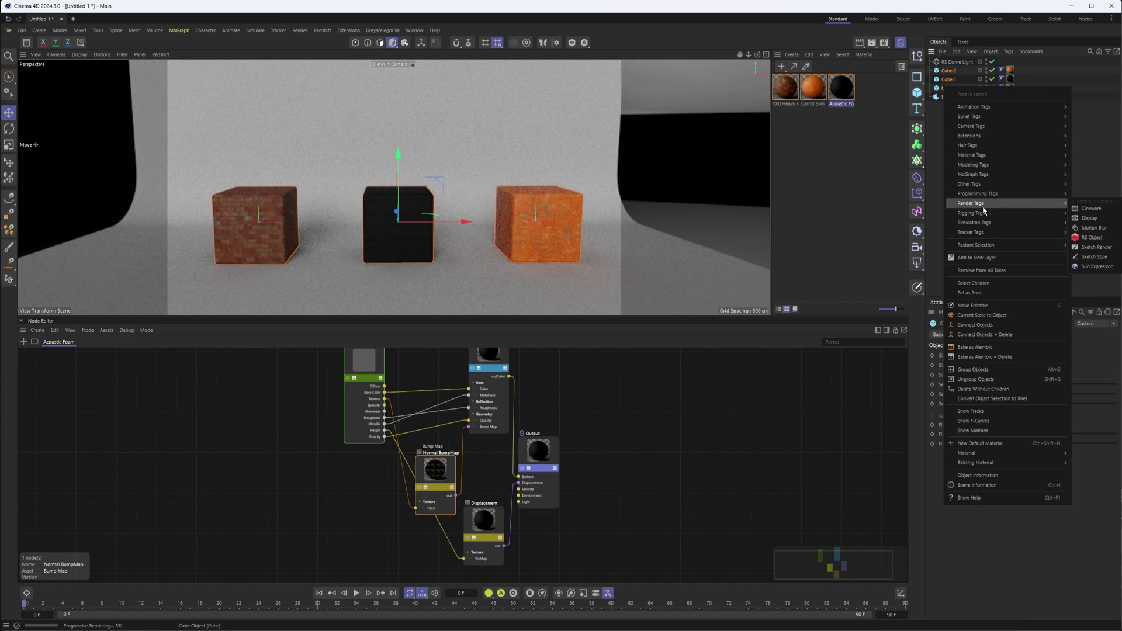
click(1092, 237)
click(962, 365)
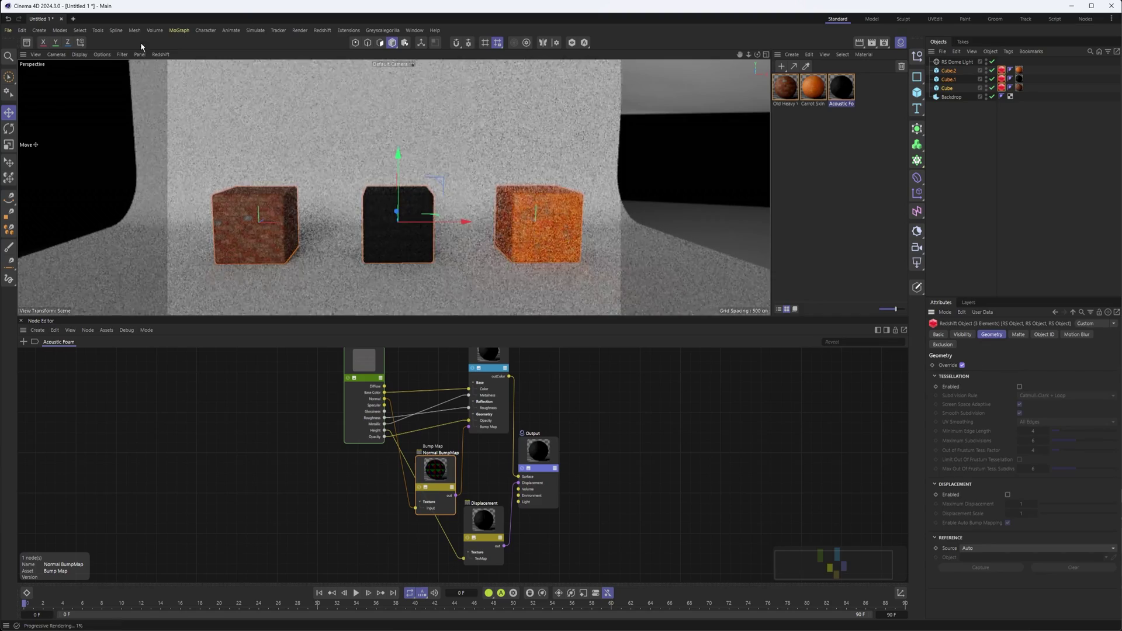
- Examine the surface relief of the brick, acoustic foam and carrot skin cubes from close up and from several angles
scroll(286, 168, up, 5)
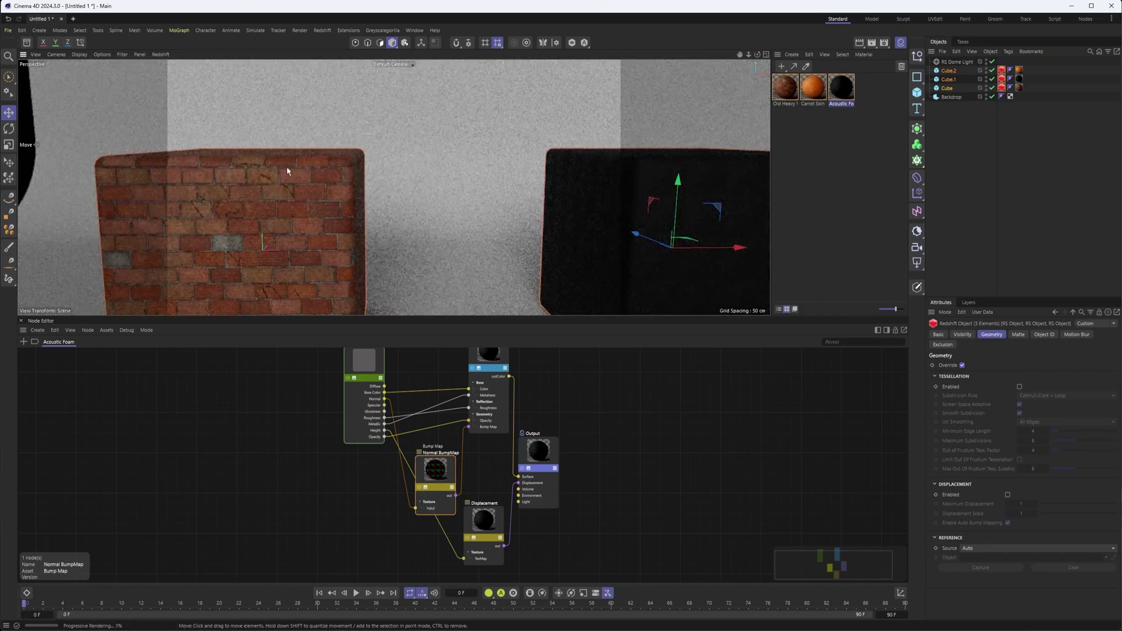
scroll(286, 170, up, 8)
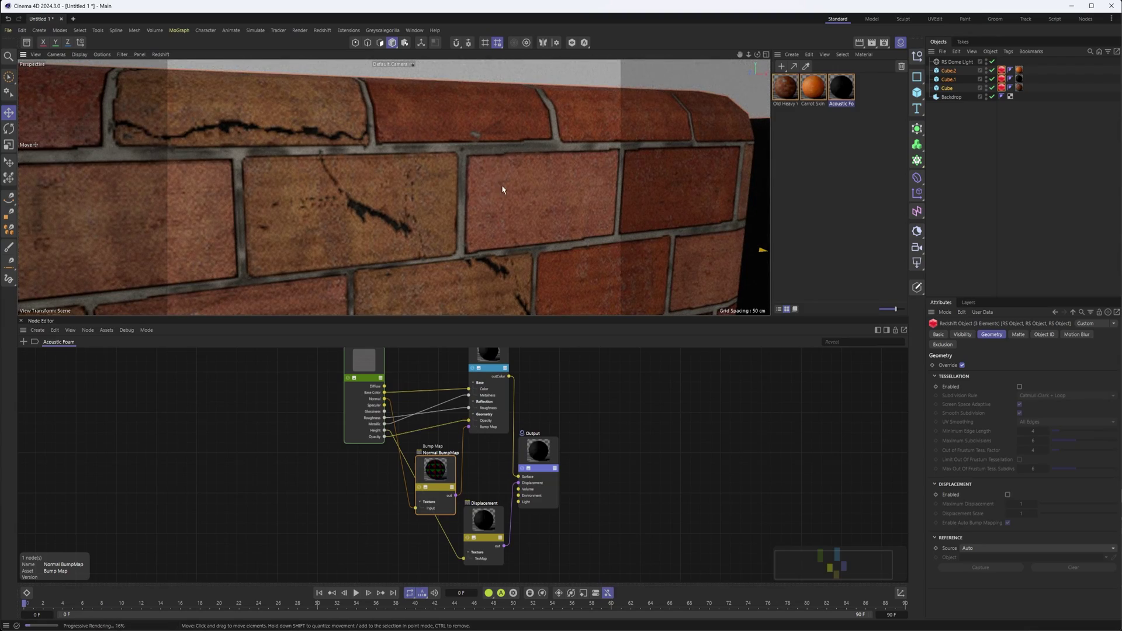
scroll(503, 190, down, 10)
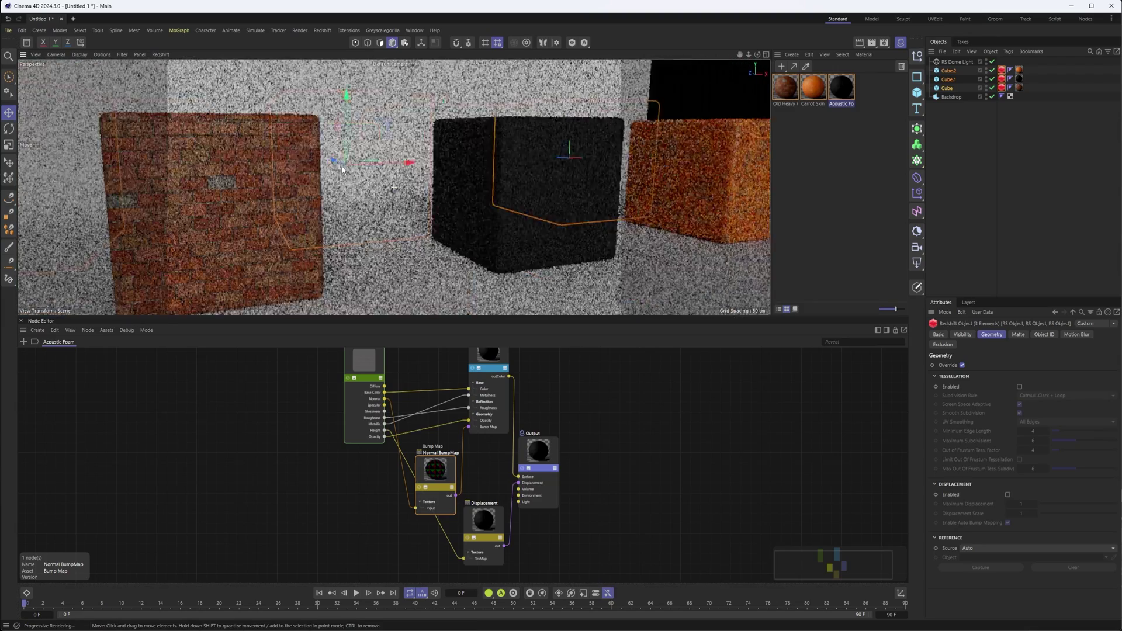
alt+drag(409, 173, 380, 174)
alt+middle_drag(431, 180, 414, 202)
alt+drag(414, 202, 395, 202)
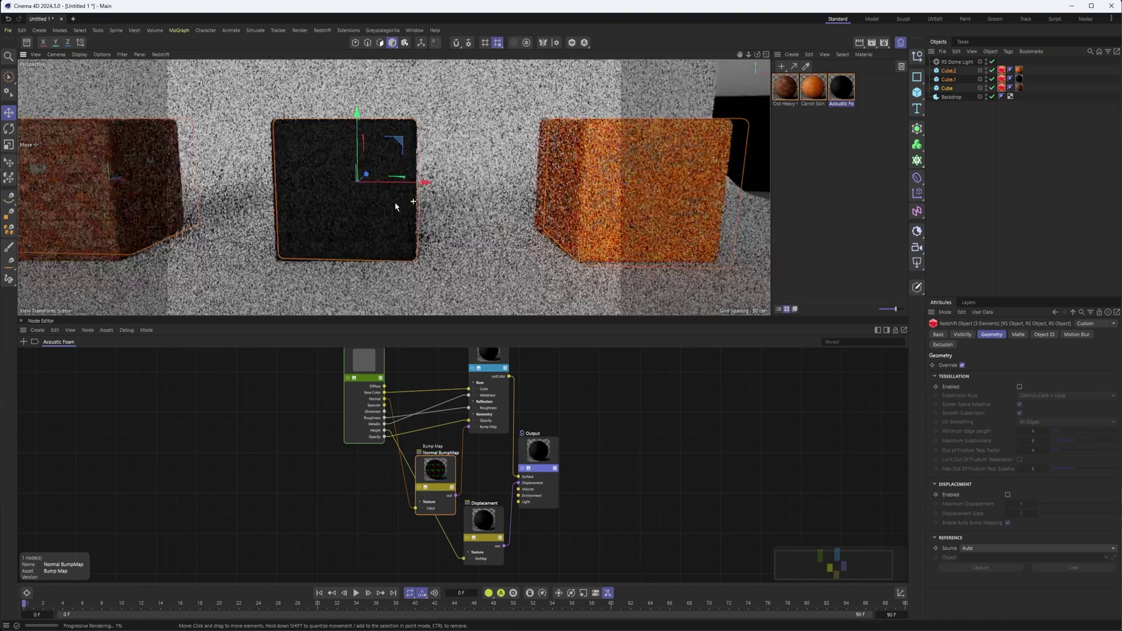
scroll(435, 142, up, 5)
scroll(459, 145, down, 2)
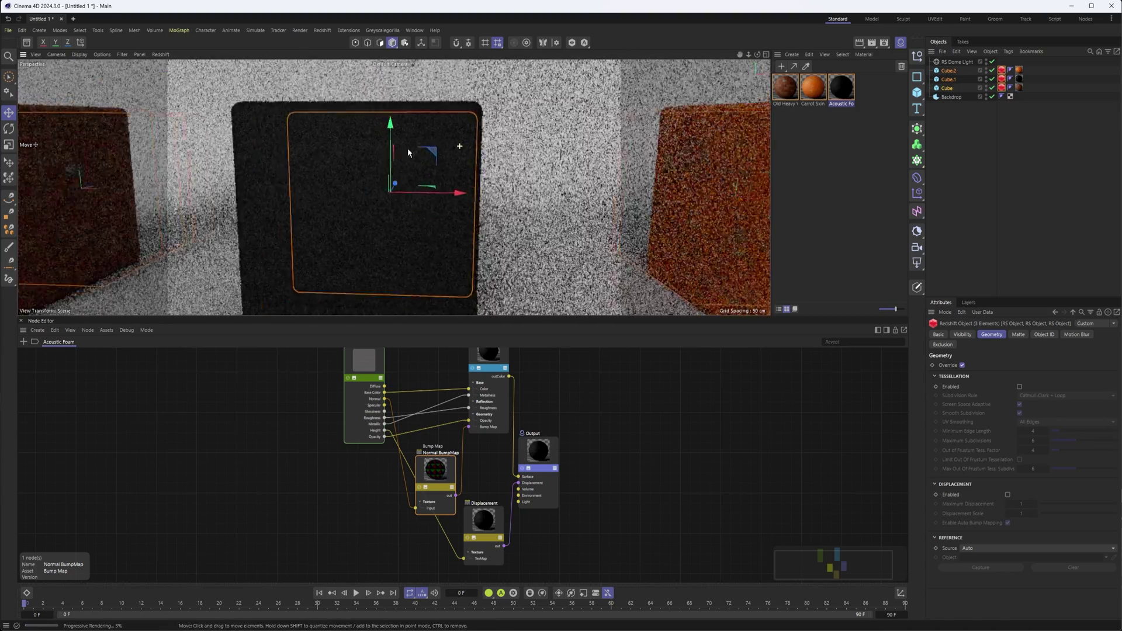
alt+right_drag(408, 148, 408, 155)
alt+right_drag(503, 158, 486, 160)
alt+middle_drag(486, 160, 430, 160)
alt+middle_drag(617, 155, 605, 162)
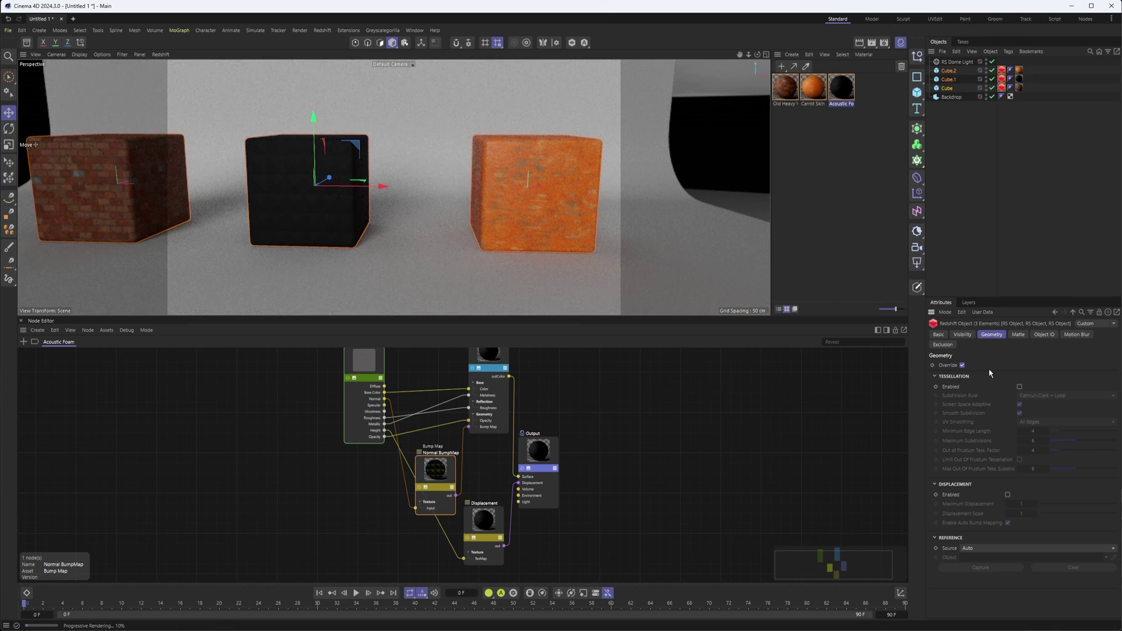
- Enable Tessellation and Displacement in the three cubes' RS Object geometry settings
click(1020, 387)
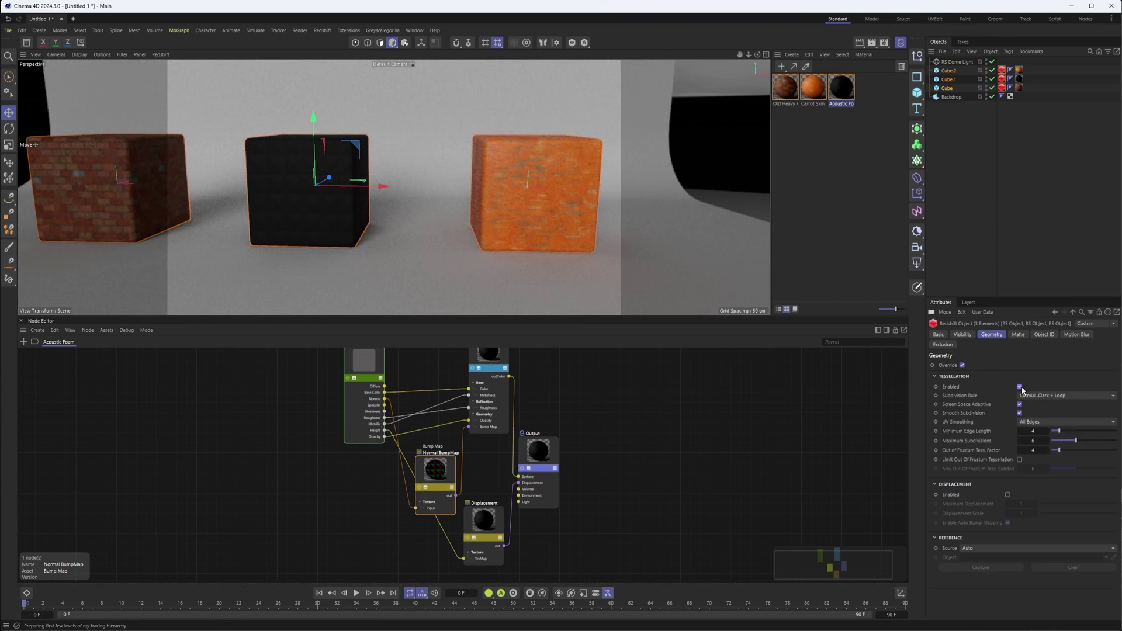
click(1007, 495)
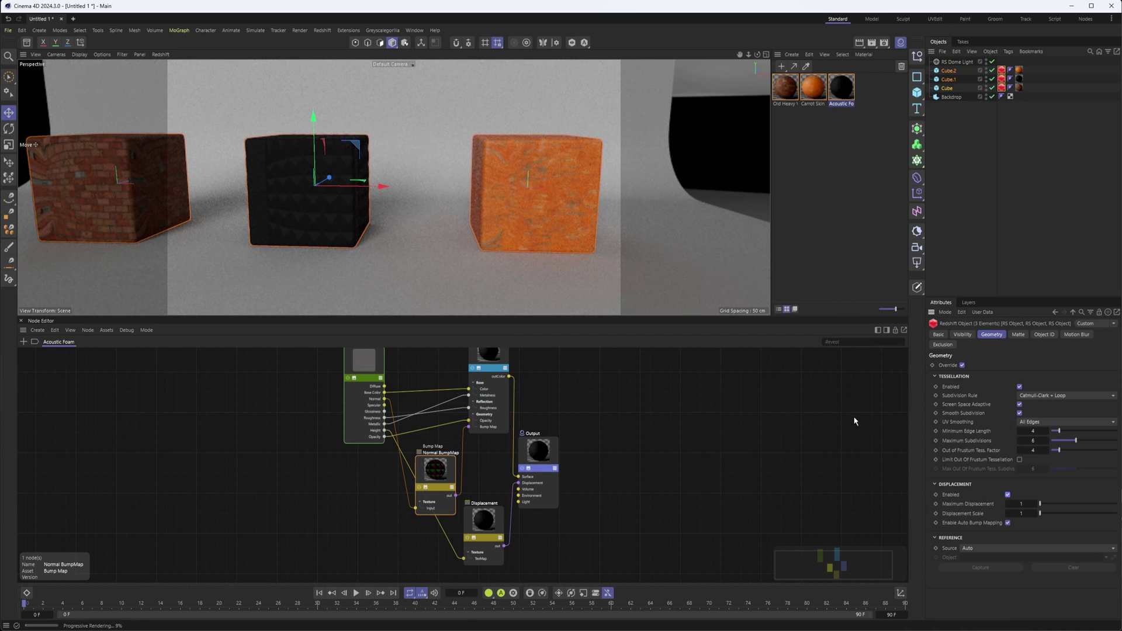
alt+middle_drag(346, 146, 494, 158)
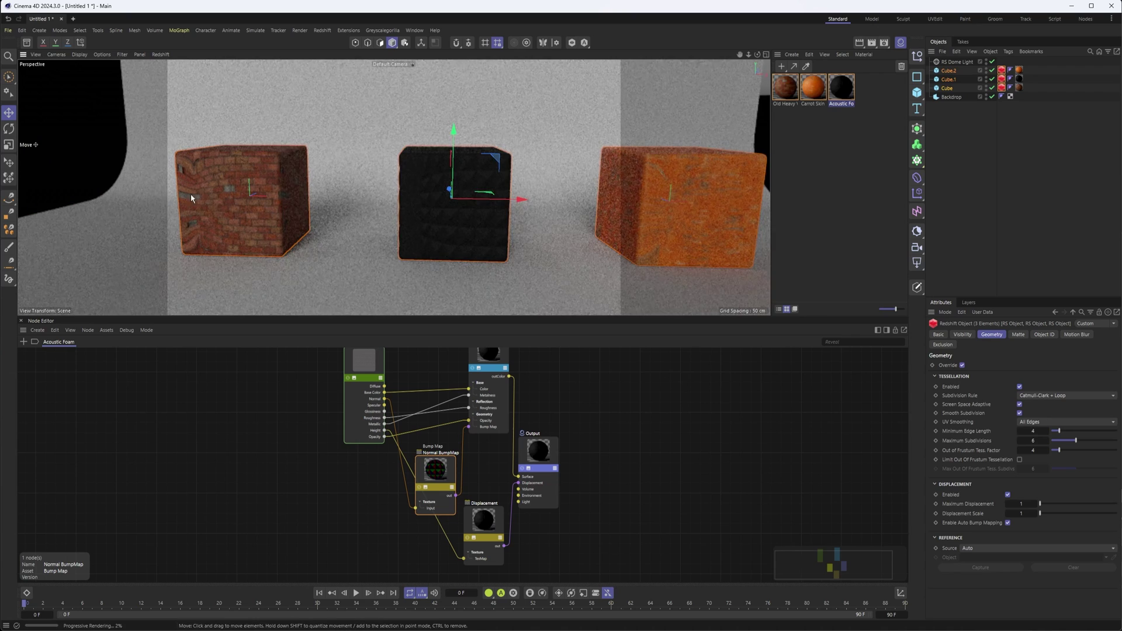
- Turn off Smooth Subdivision in the cubes' tessellation settings and check the displaced surfaces
click(1020, 414)
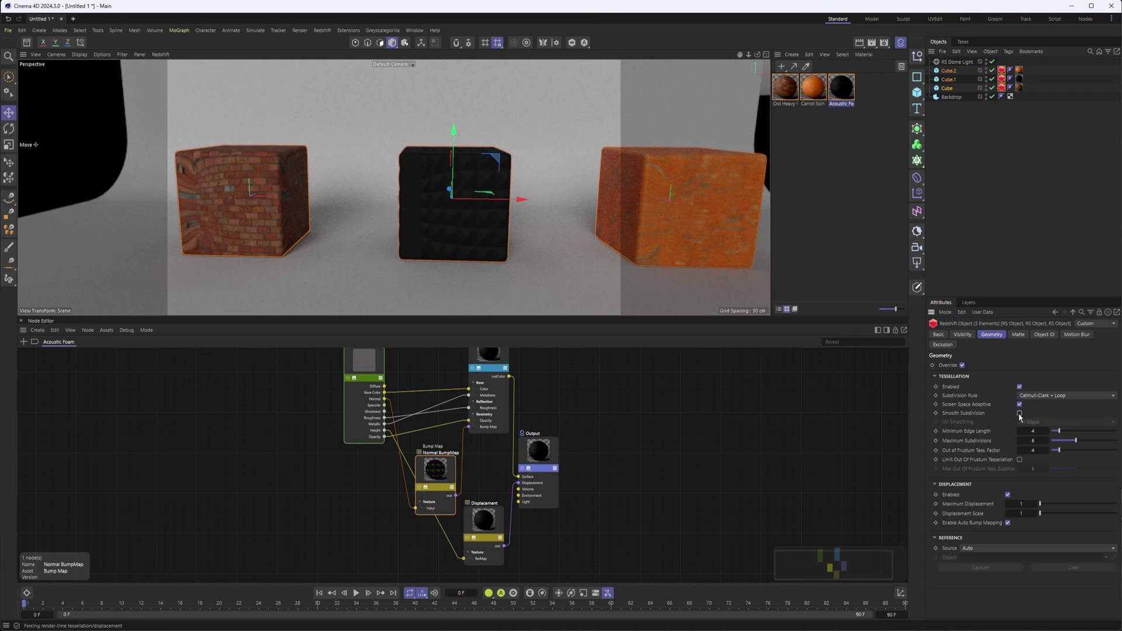
alt+middle_drag(553, 200, 469, 191)
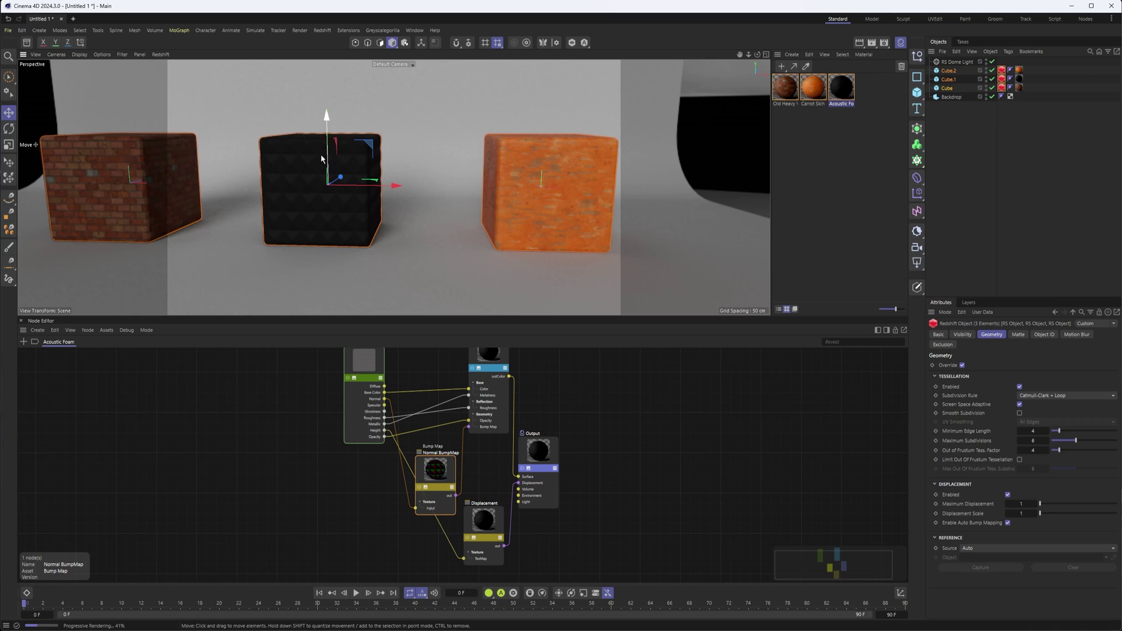
alt+drag(342, 188, 400, 182)
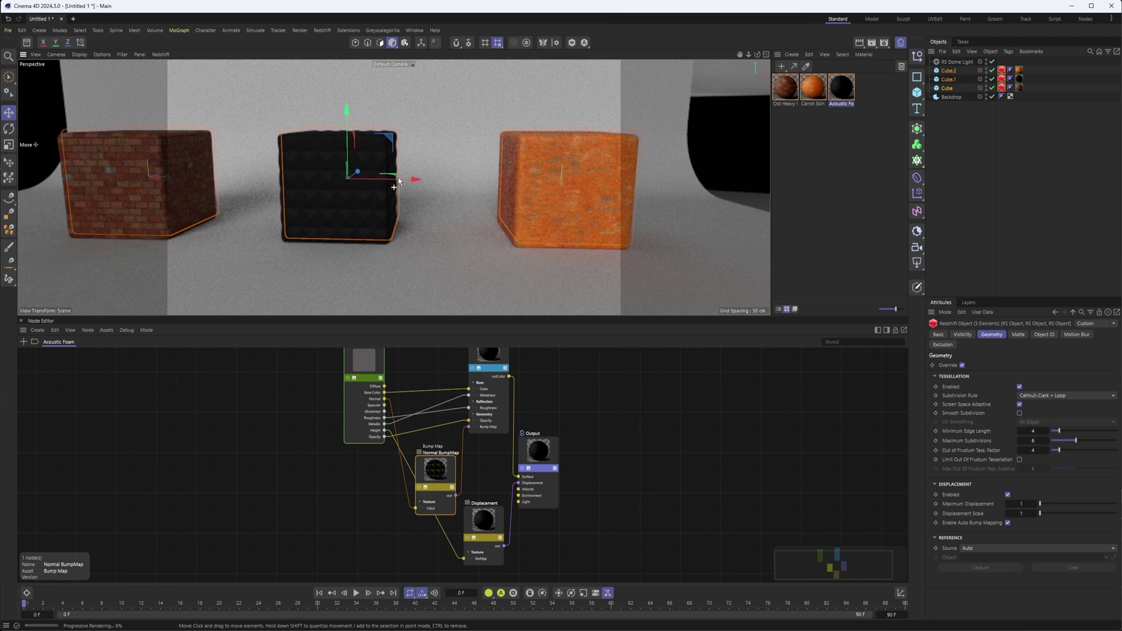
alt+middle_drag(398, 179, 400, 178)
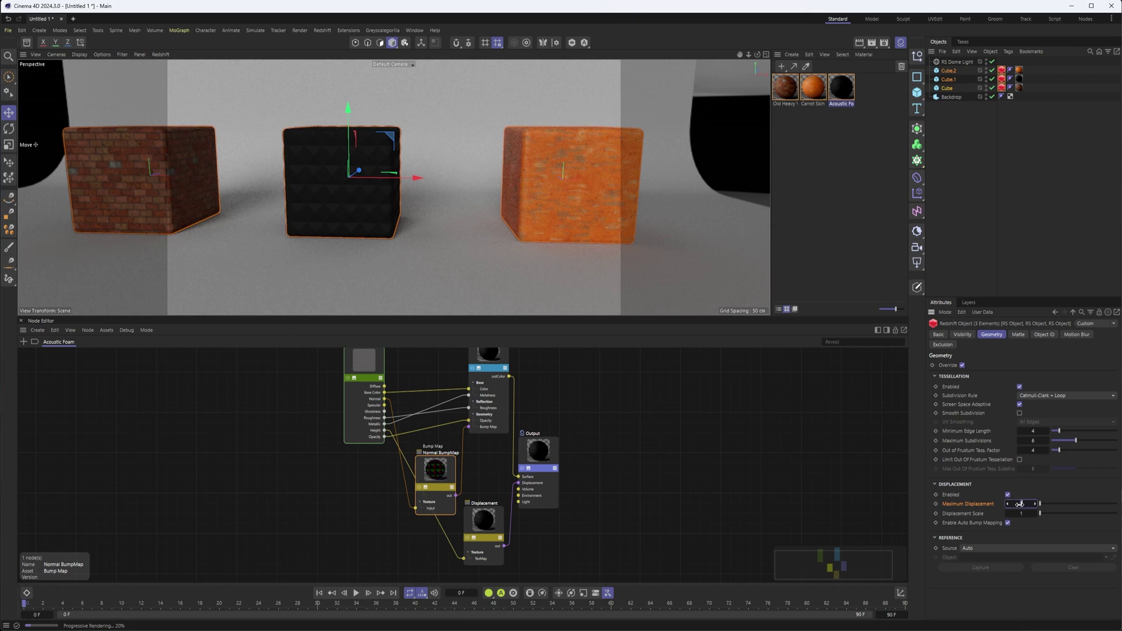
- Raise the cubes' maximum displacement, set their displacement scale to 10, and inspect the relief on the brick cube
key(Tab)
text(10)
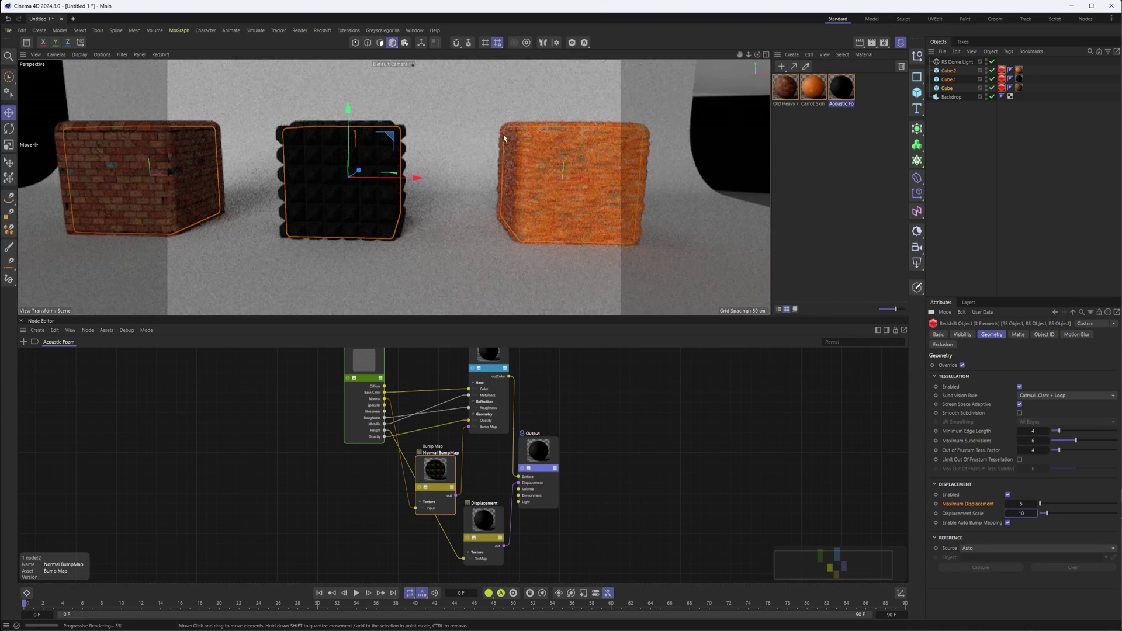
alt+middle_drag(386, 177, 499, 191)
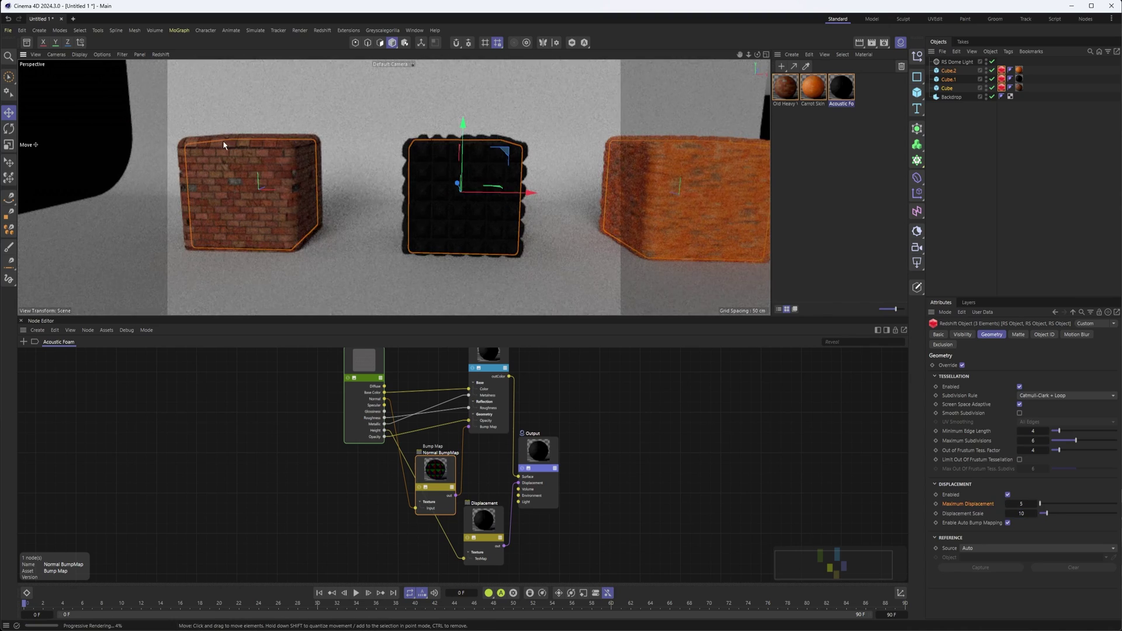
scroll(281, 145, up, 3)
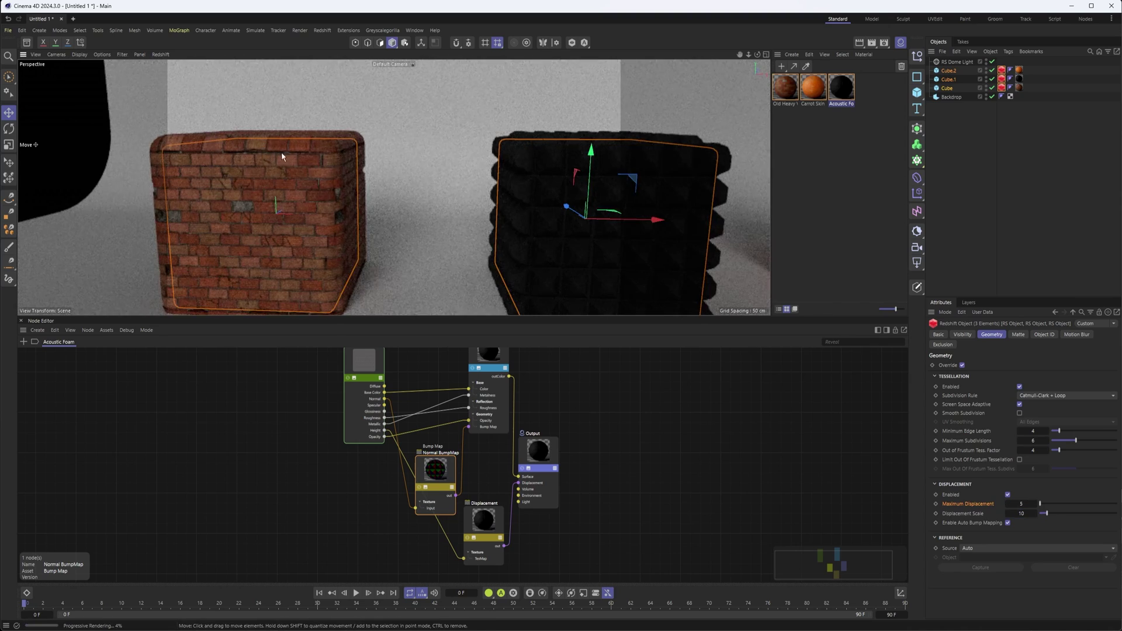
scroll(341, 153, up, 2)
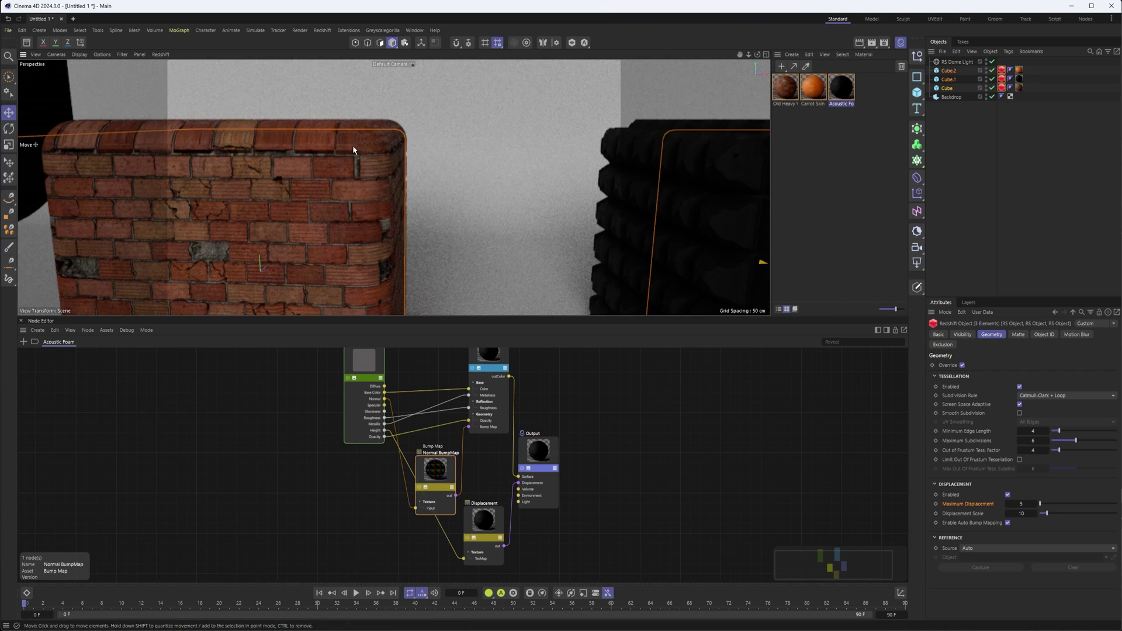
mouse_move(353, 145)
alt+mouse_down()
mouse_move(306, 178)
mouse_move(306, 164)
mouse_move(353, 167)
alt+mouse_up()
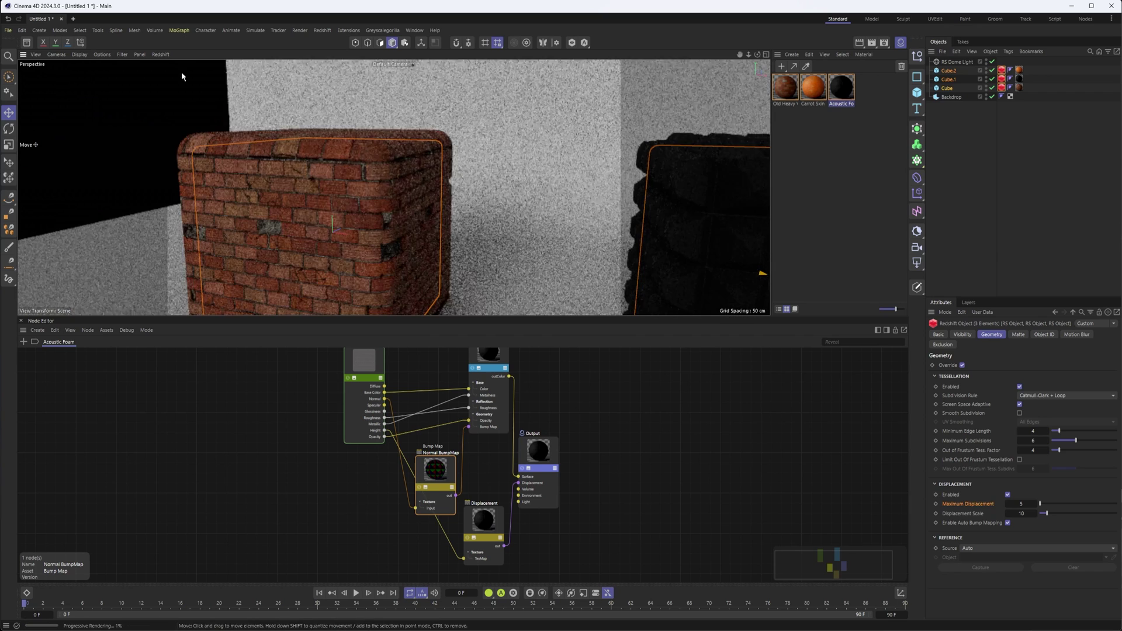
- Switch off the Redshift viewport render and disable the fillet on the brick cube
click(161, 56)
click(177, 71)
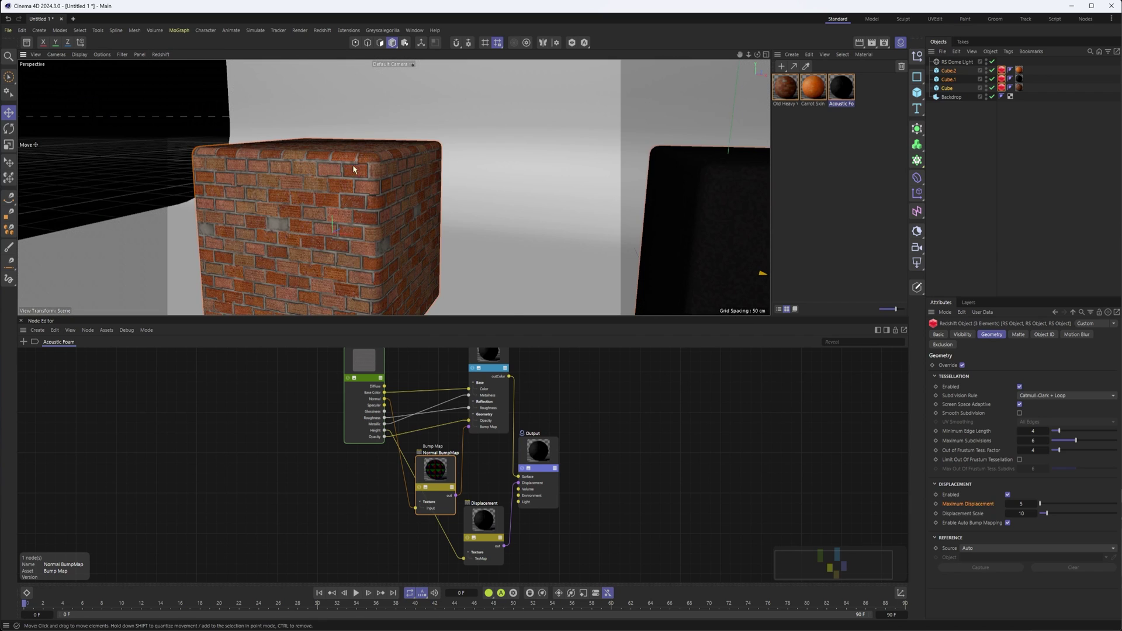
alt+right_drag(353, 169, 437, 156)
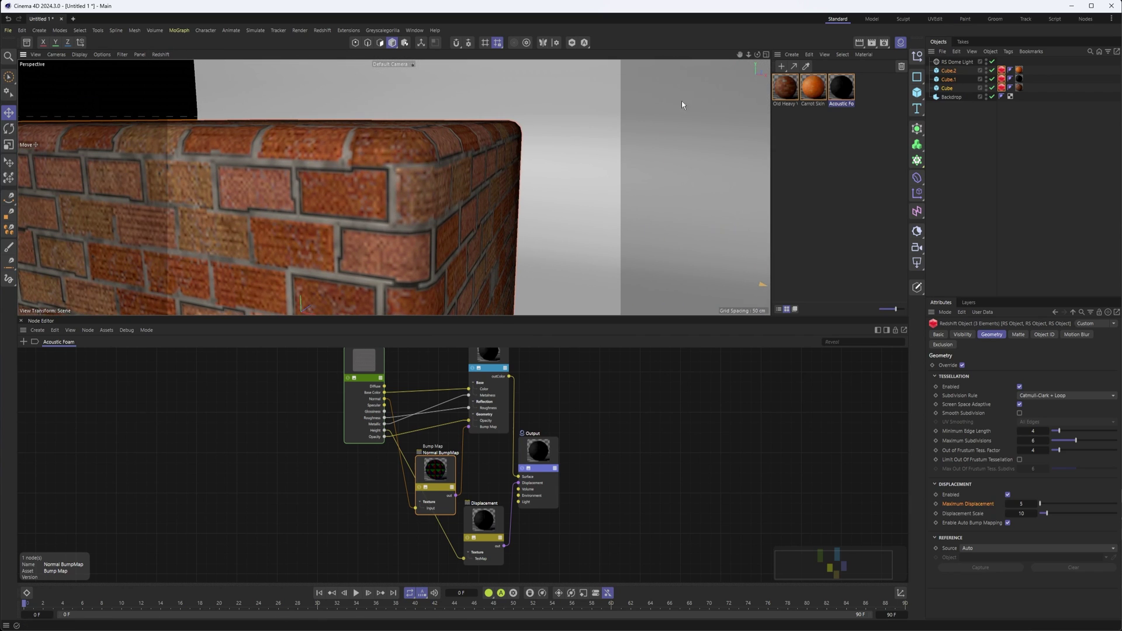
click(947, 88)
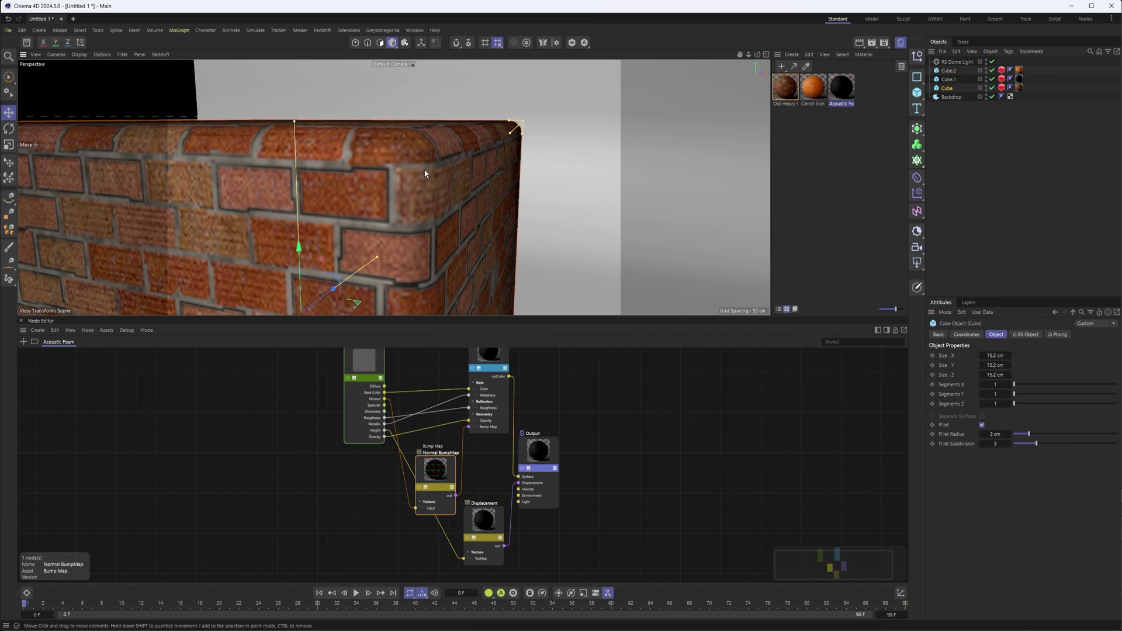
click(981, 425)
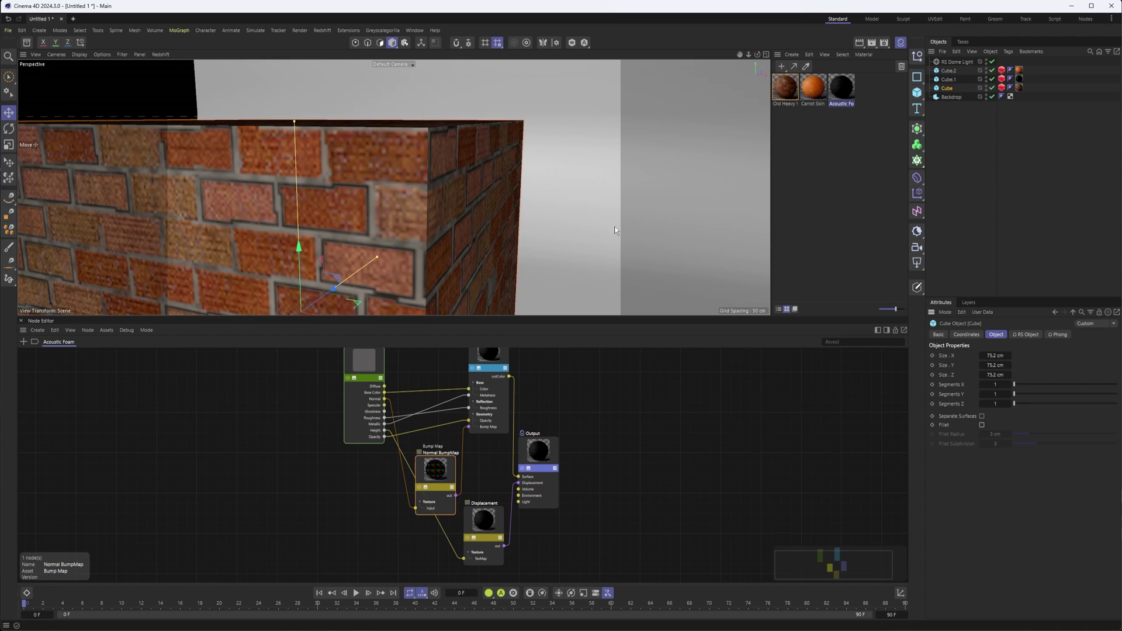
- Disable the fillet on the acoustic foam cube and the carrot skin cube
scroll(414, 185, down, 6)
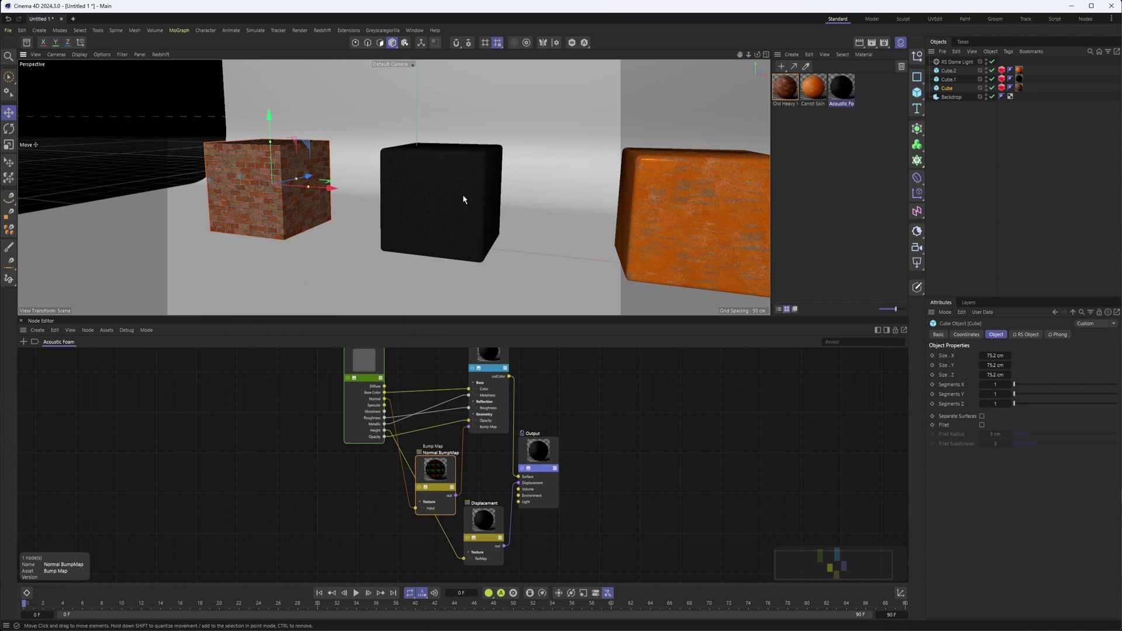
click(463, 199)
click(981, 425)
click(669, 187)
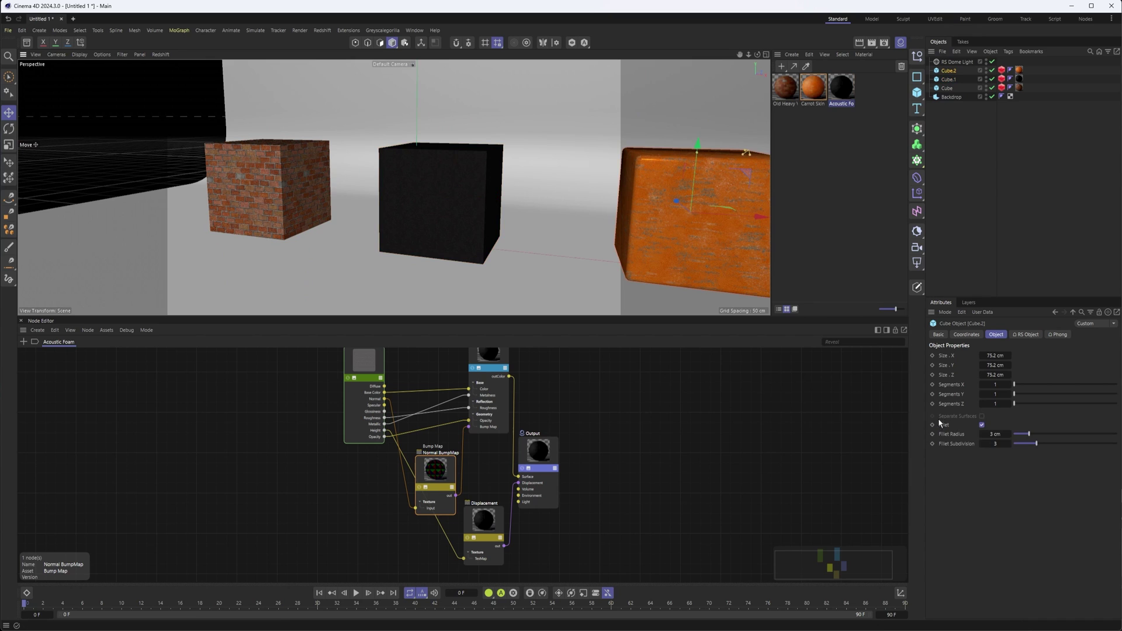
click(981, 424)
- Bring all three sharp-edged cubes into view and restart the Redshift viewport render
alt+drag(454, 203, 490, 205)
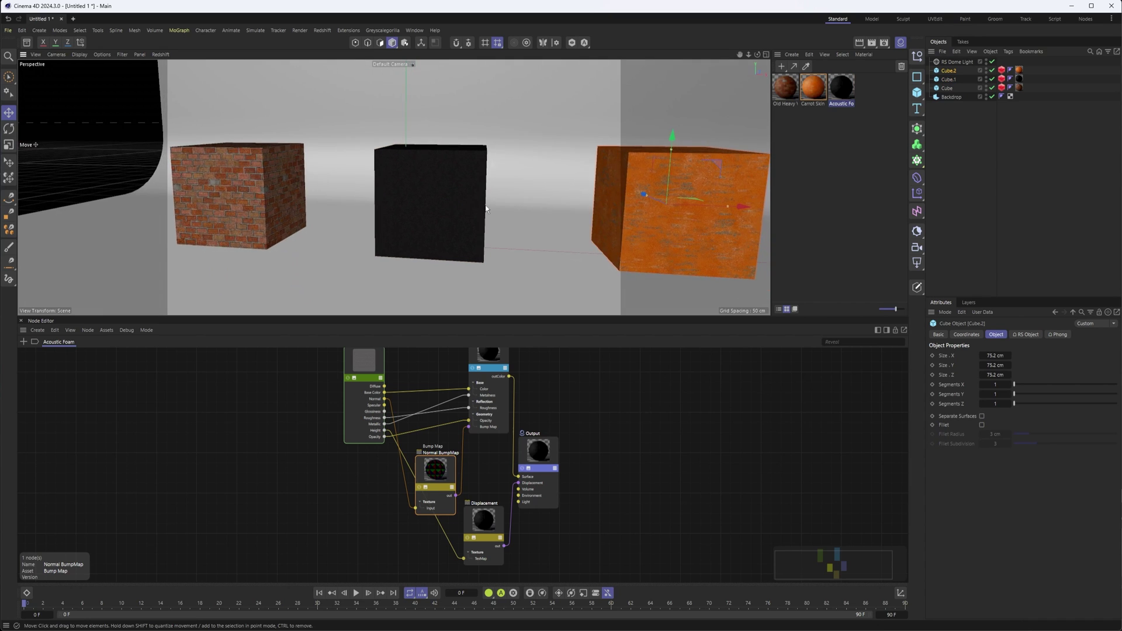
alt+middle_drag(489, 205, 434, 208)
click(160, 54)
click(170, 70)
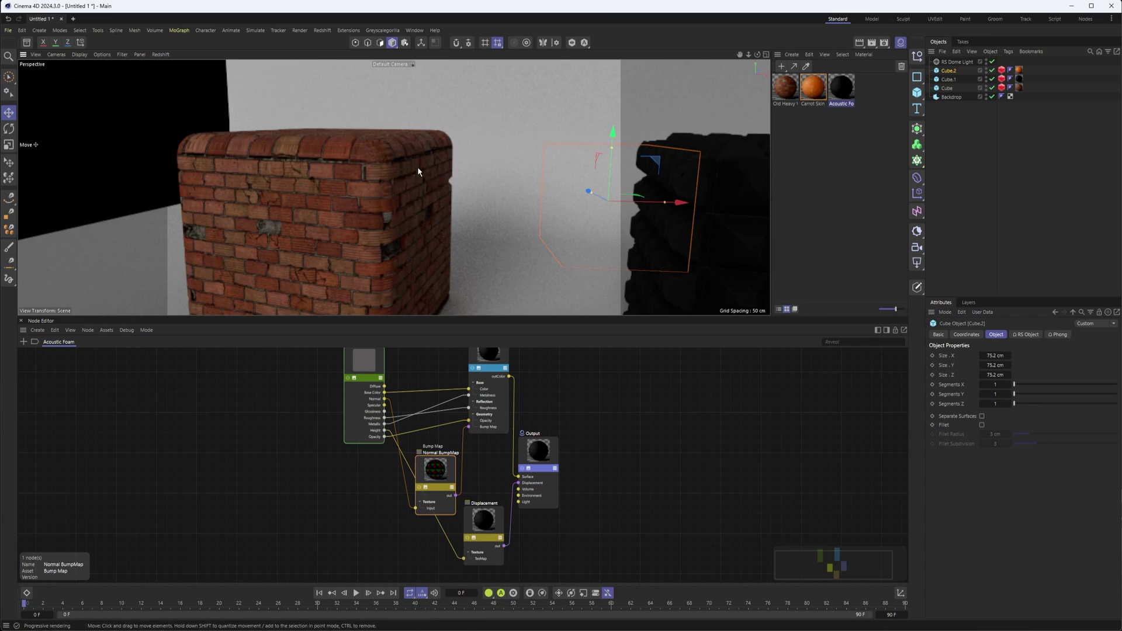
- Set the X, Y and Z segments of the carrot skin and acoustic foam cubes to 10
scroll(231, 150, up, 5)
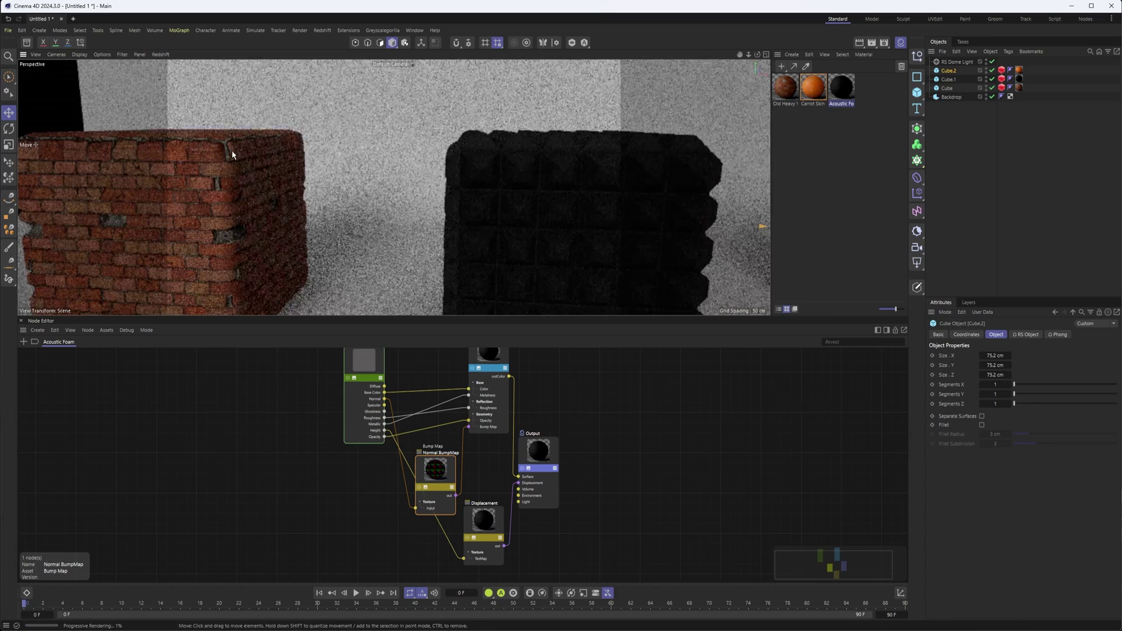
alt+middle_drag(232, 152, 486, 162)
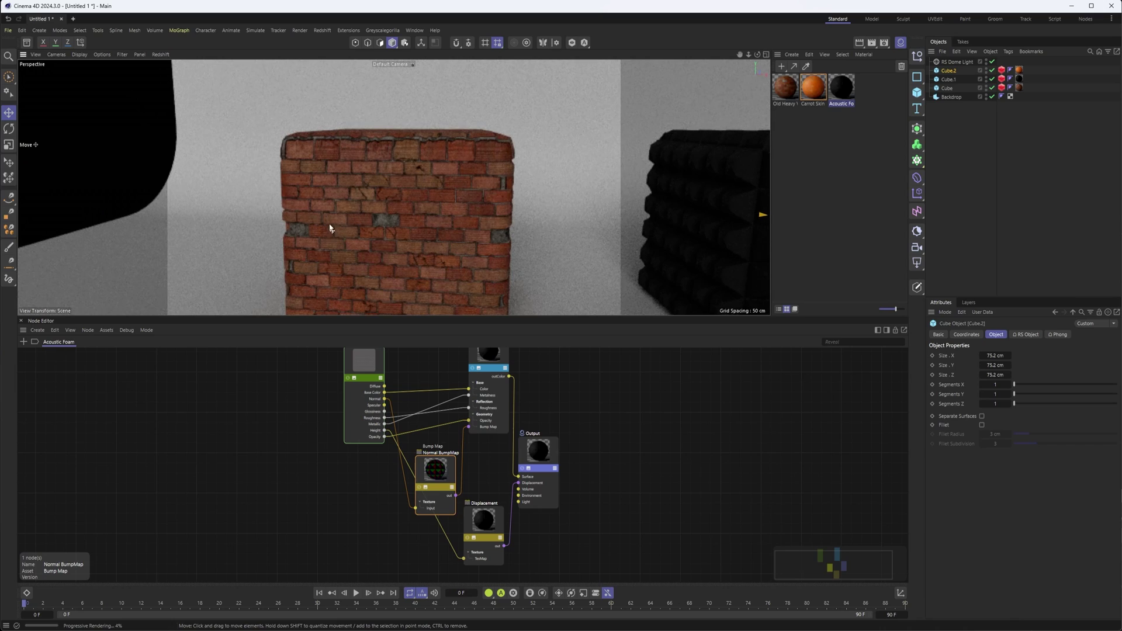
alt+drag(307, 246, 289, 231)
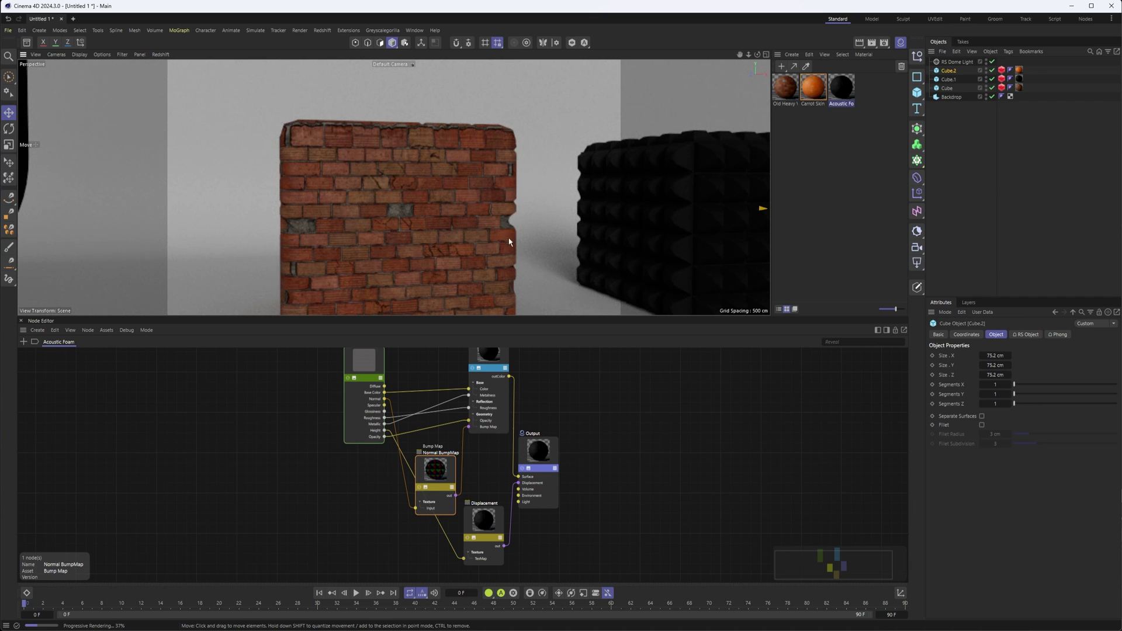
click(947, 87)
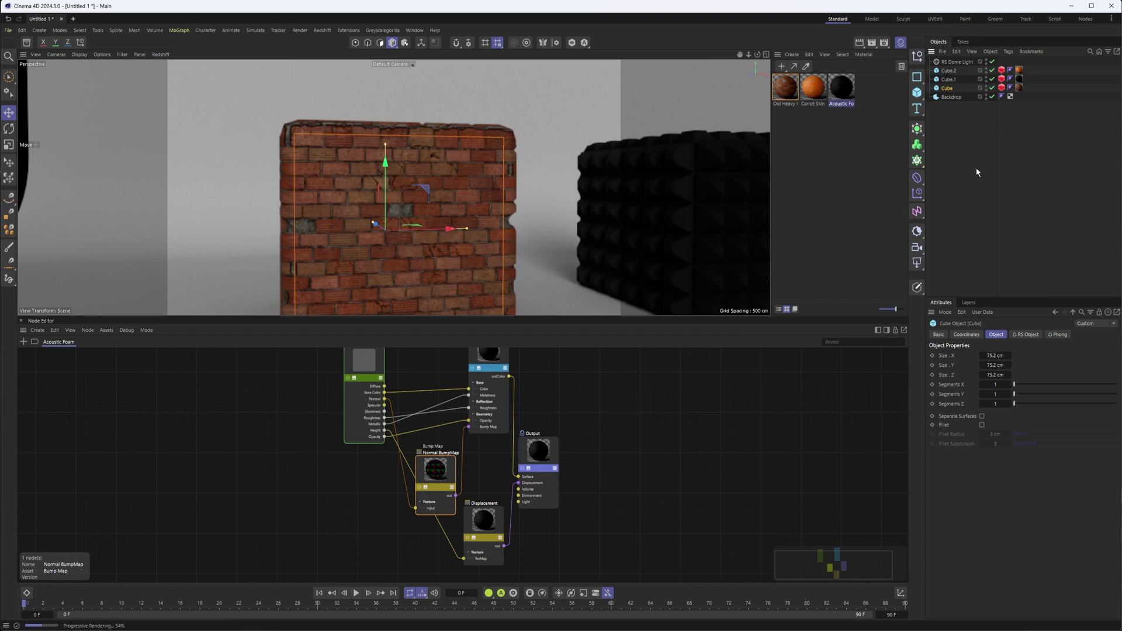
click(949, 70)
shift+click(947, 79)
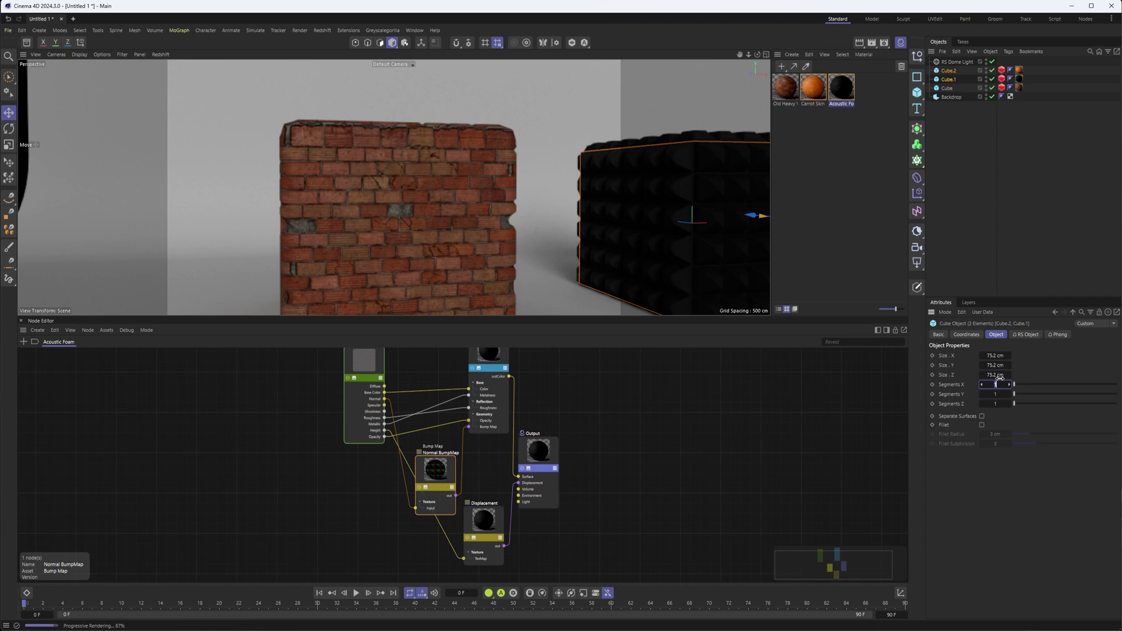
text(10)
key(Tab)
text(10)
key(Tab)
text(10)
key(Return)
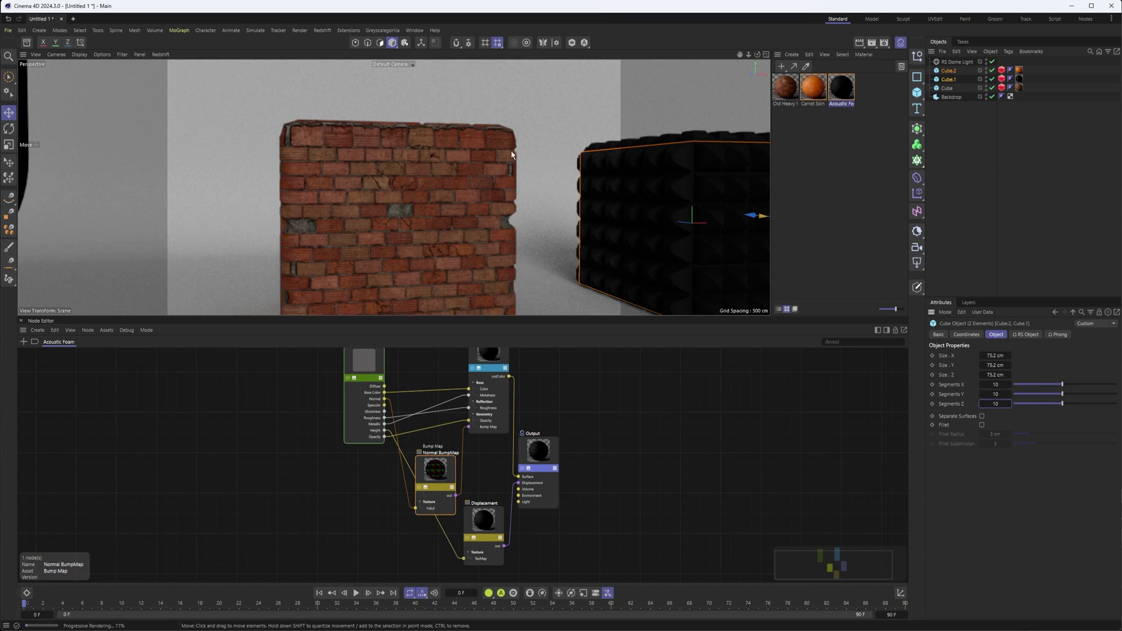
- Examine the displaced relief and edges of the acoustic foam cube from several angles
alt+middle_drag(546, 234, 394, 217)
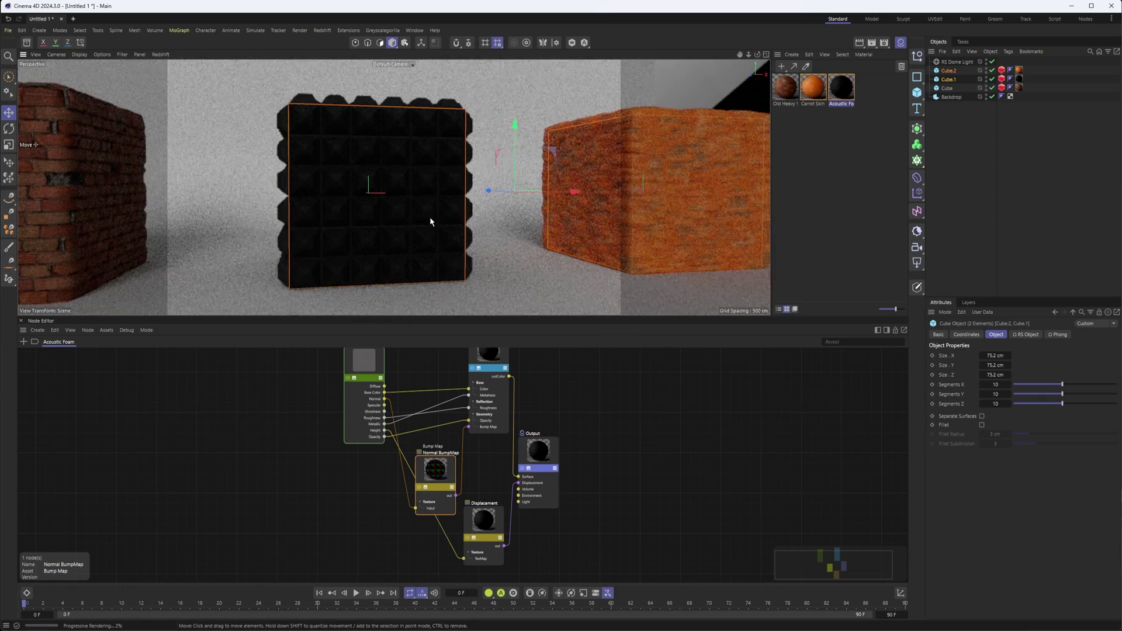
alt+drag(430, 219, 400, 220)
alt+right_drag(328, 108, 339, 120)
scroll(351, 134, up, 3)
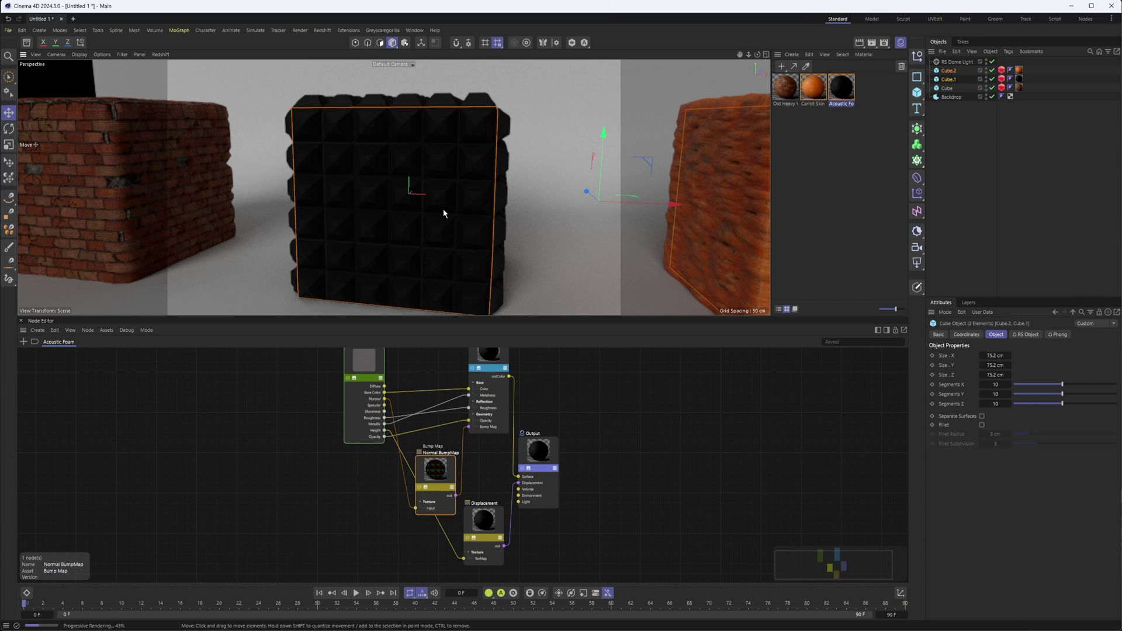
alt+drag(444, 213, 377, 190)
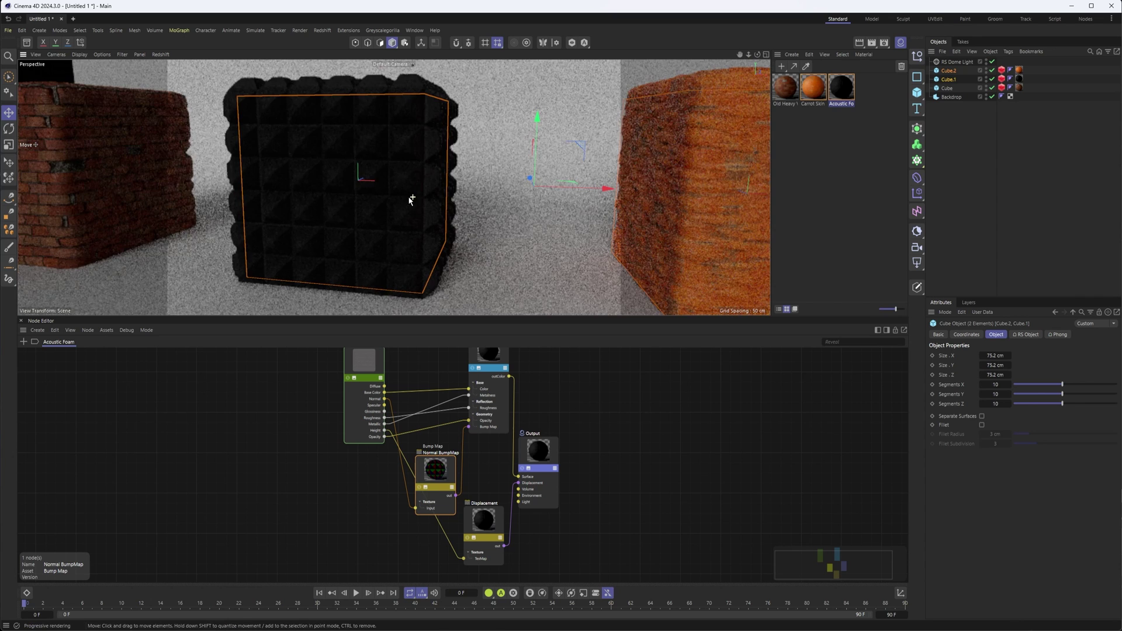
alt+middle_drag(411, 200, 337, 211)
- Insert a Ramp node between the Acoustic Foam base color output and the material's color input, then space out the nodes
click(460, 379)
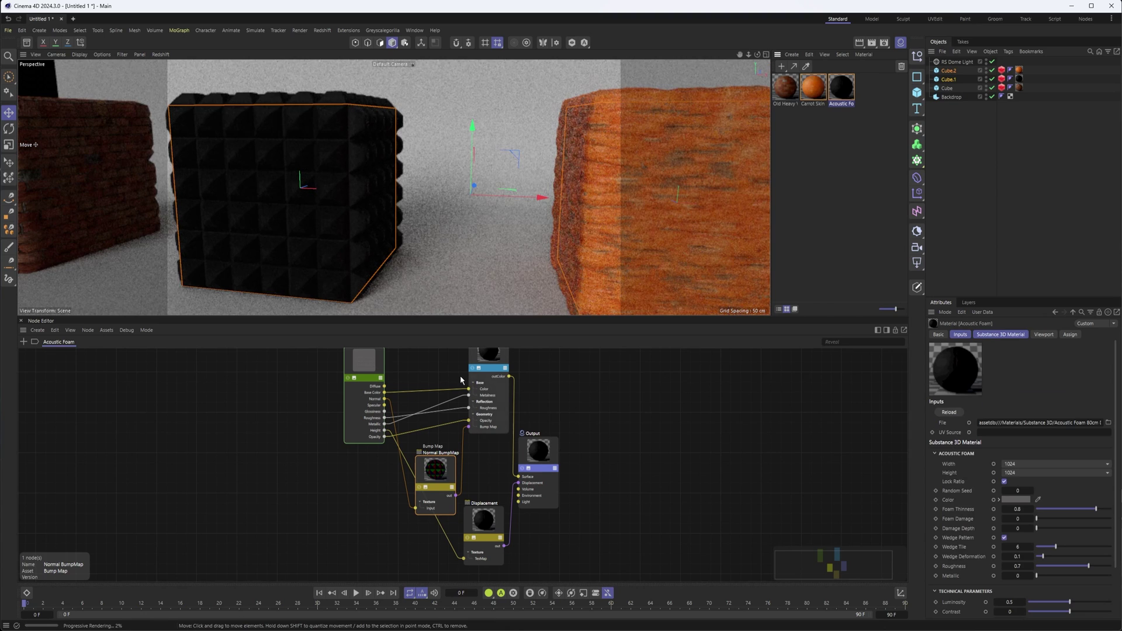
alt+middle_drag(461, 380, 503, 382)
click(24, 341)
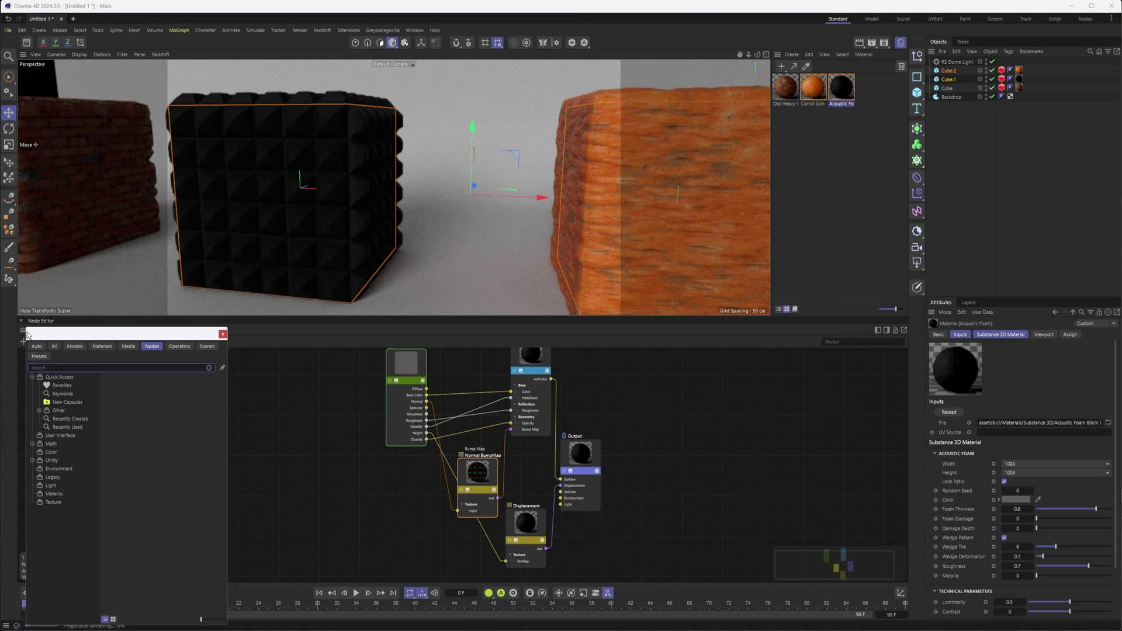
text(ramp)
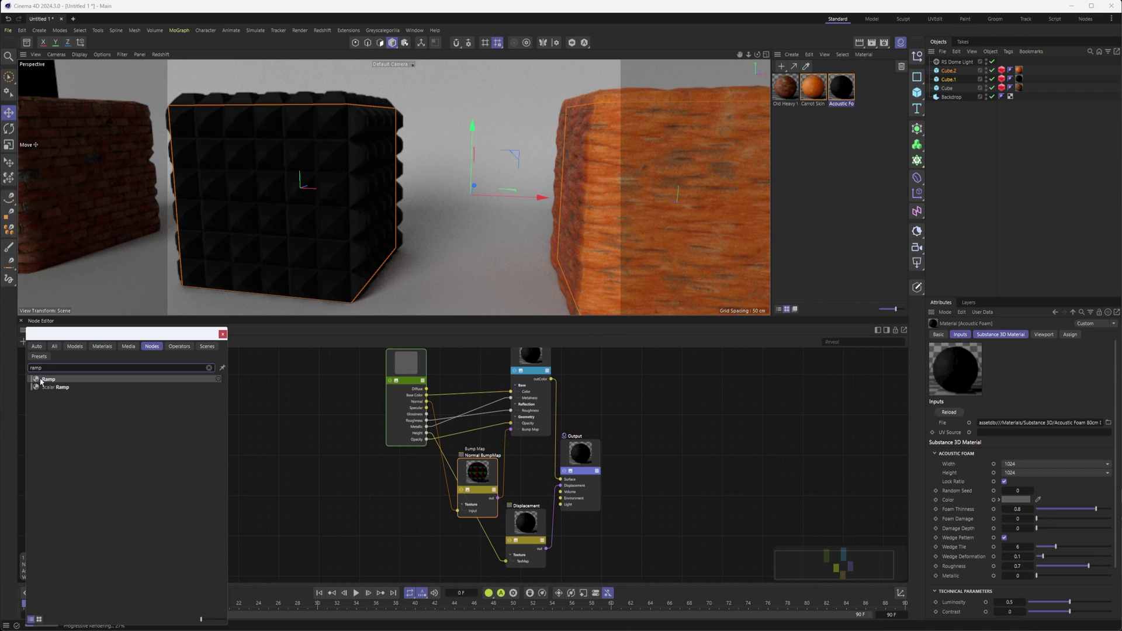
drag(453, 415, 459, 392)
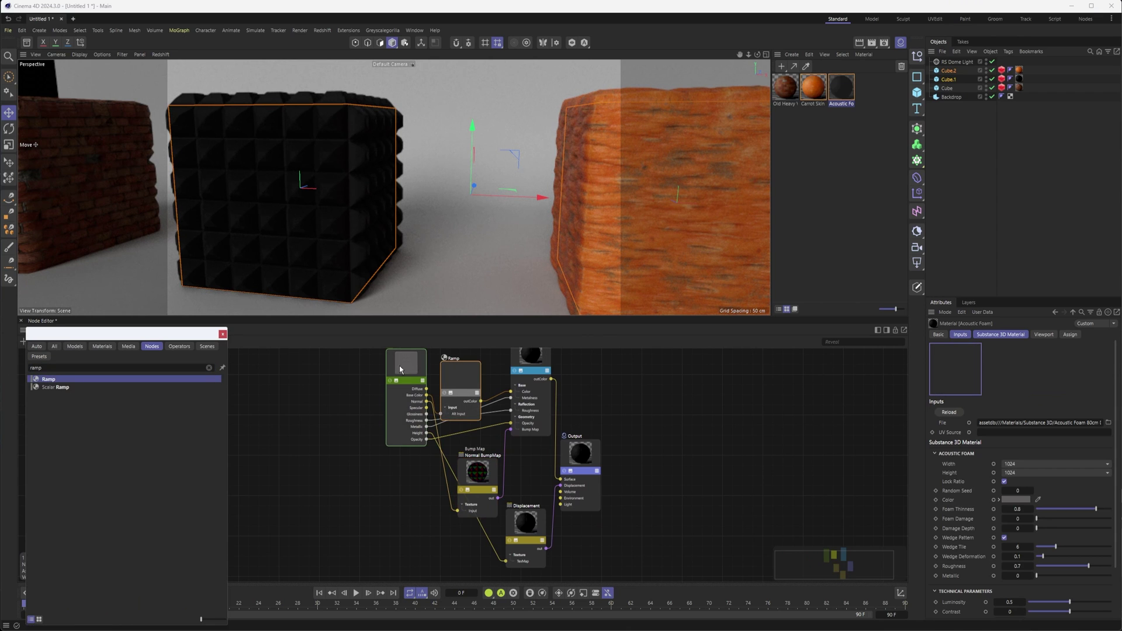
drag(400, 367, 359, 366)
drag(459, 377, 441, 360)
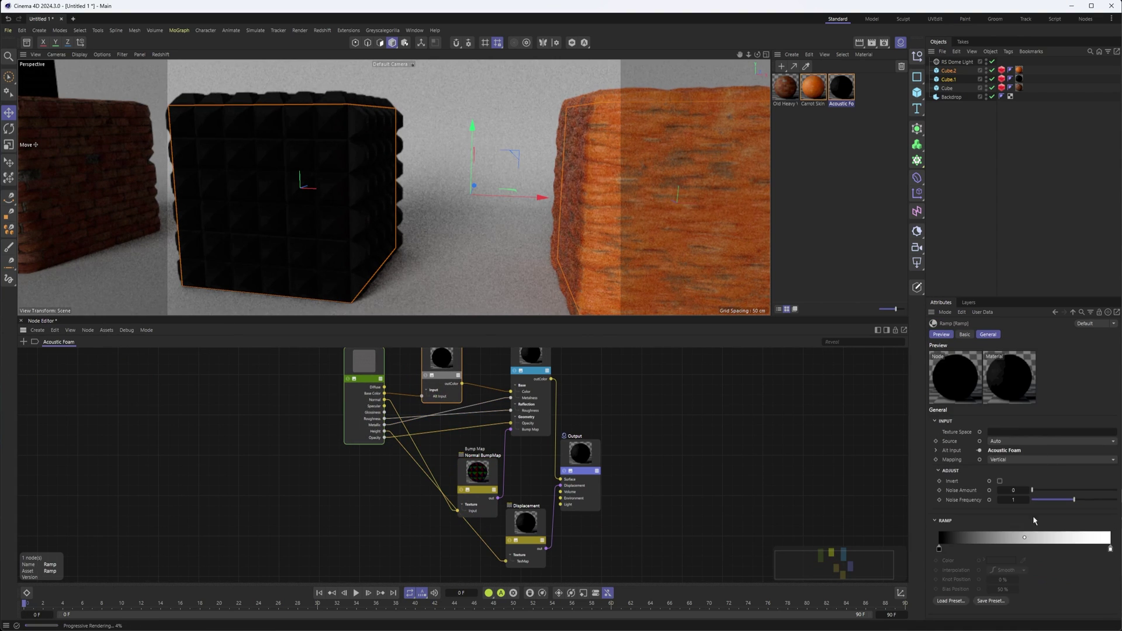
- Move the white knot of the acoustic foam's ramp to about 10% to brighten the foam's color
drag(1111, 550, 1015, 551)
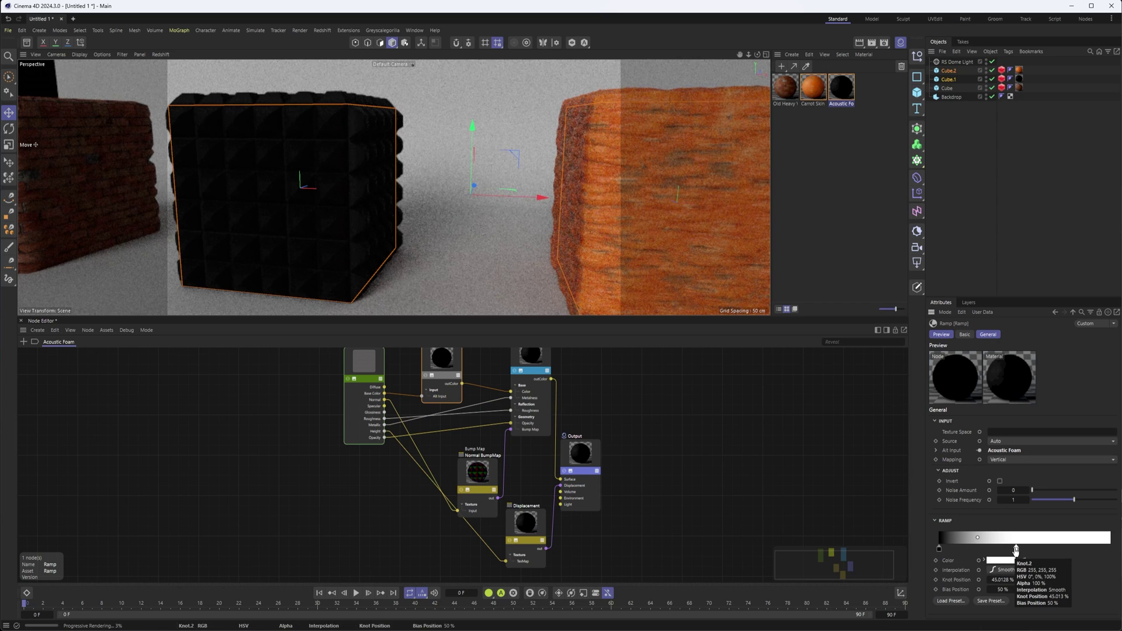
drag(1016, 549, 963, 551)
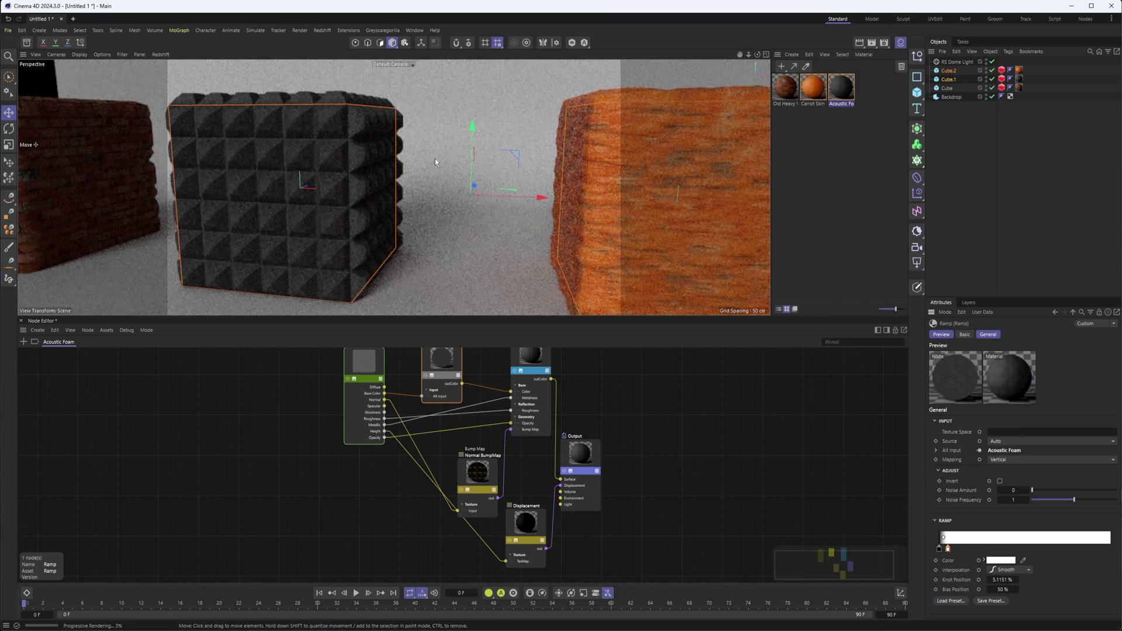
drag(947, 549, 956, 549)
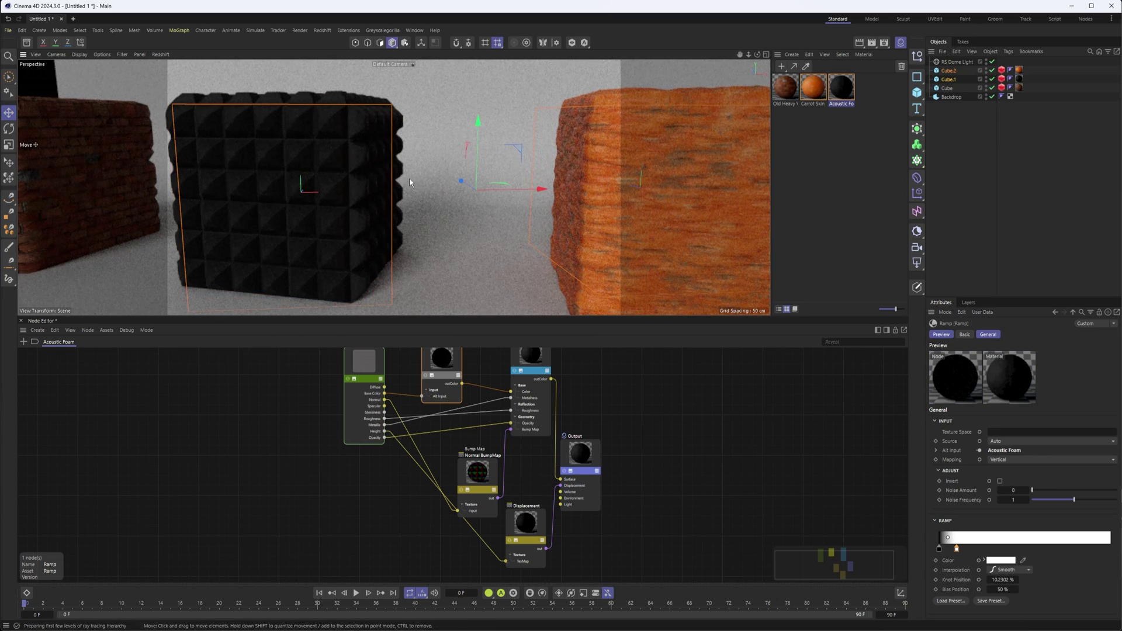
- Stretch the carrot skin cube to about 175 cm along X, then undo the stretch
alt+drag(410, 182, 292, 202)
alt+middle_drag(580, 191, 355, 153)
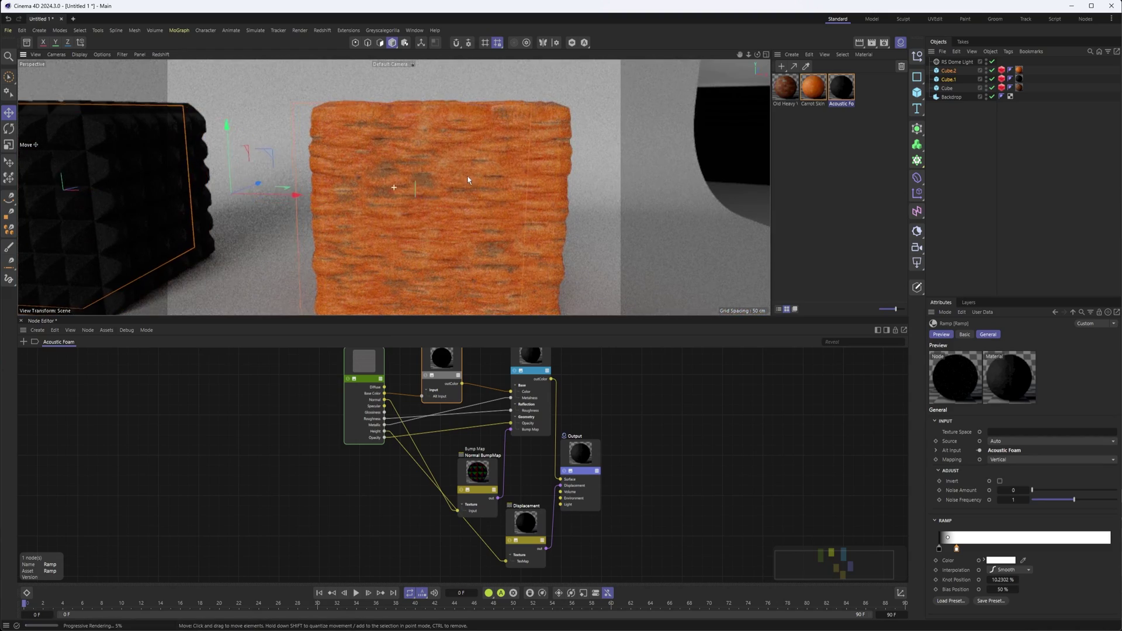
alt+drag(549, 162, 444, 183)
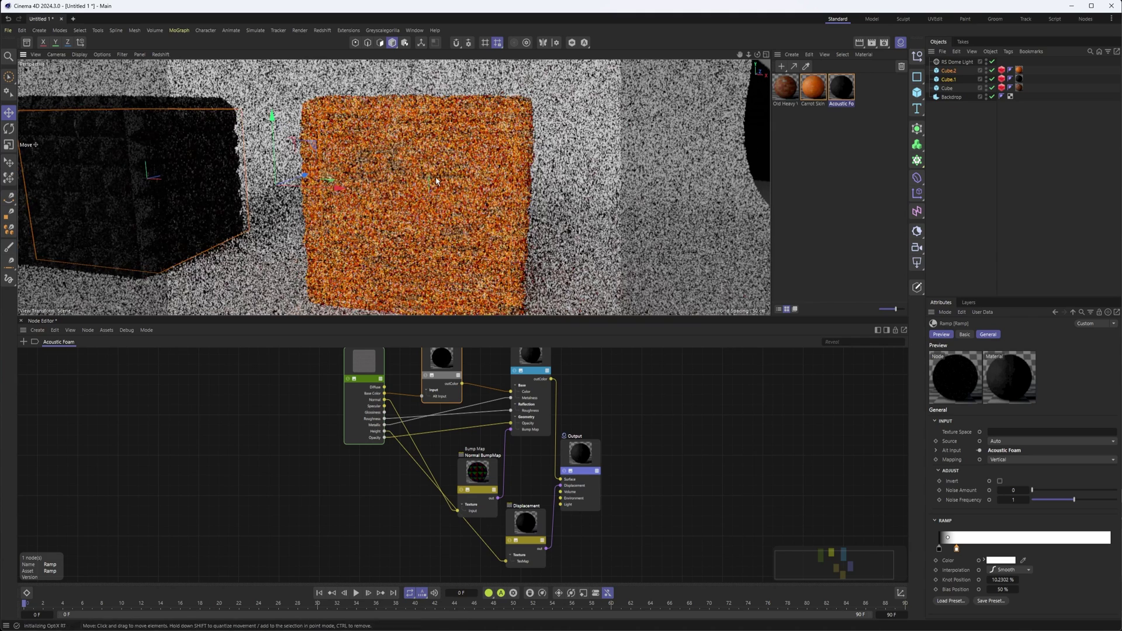
click(444, 185)
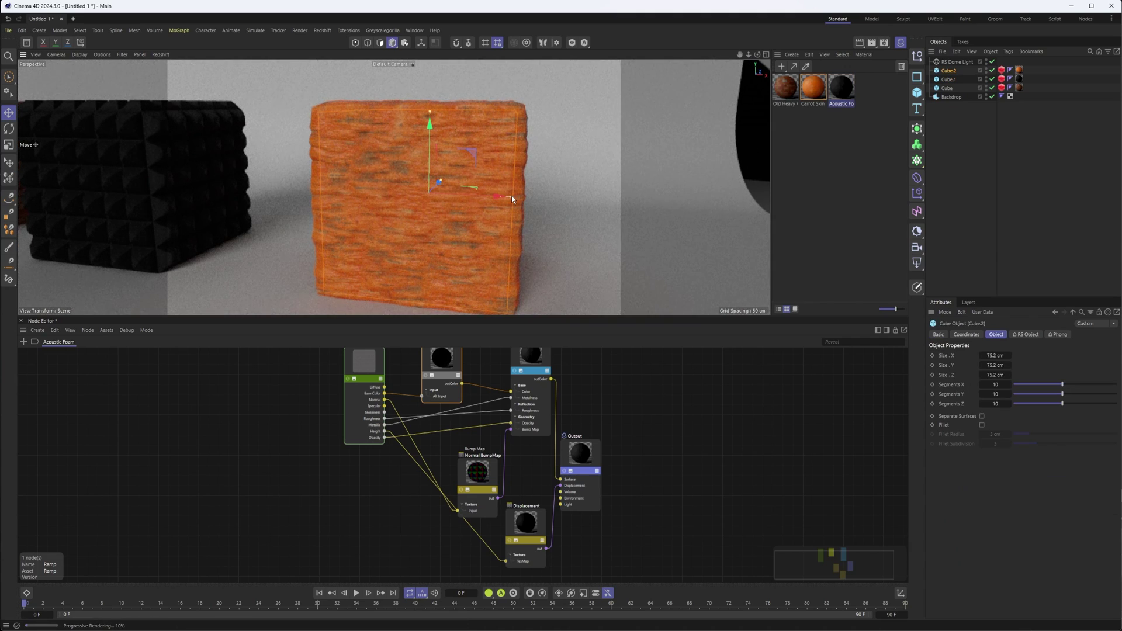
drag(512, 199, 634, 204)
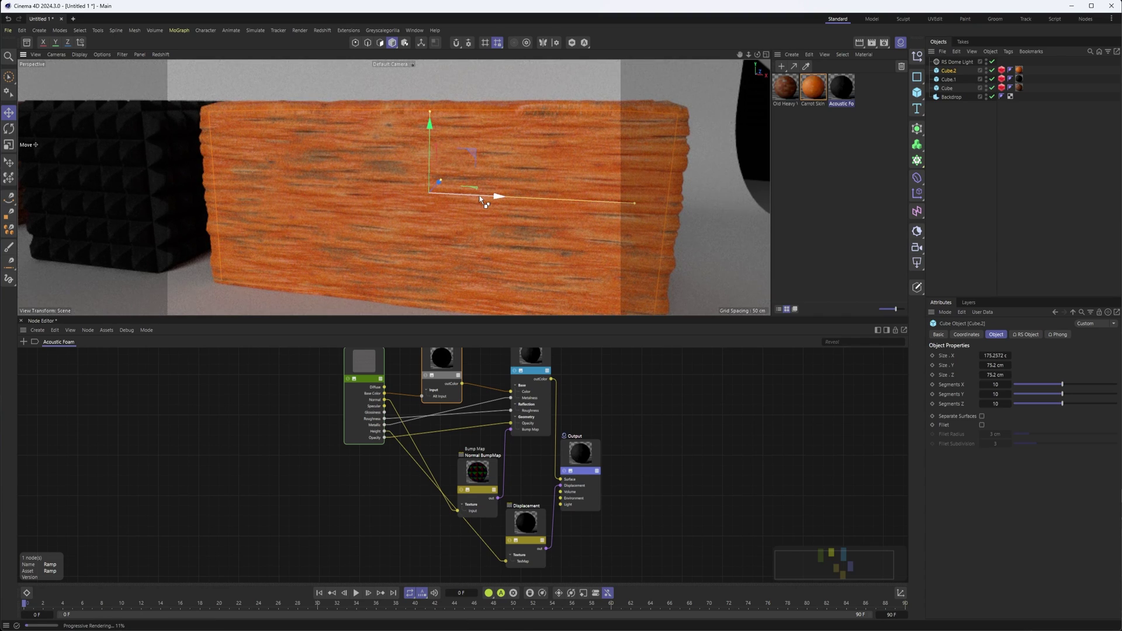
key(ctrl+z)
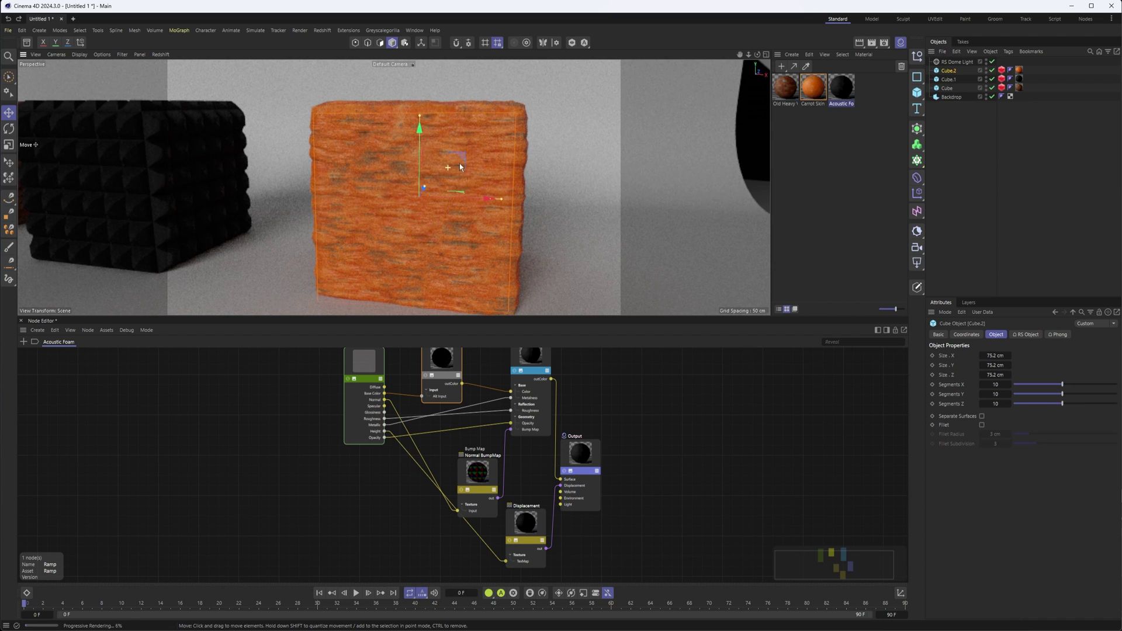
- Show the Asset Browser beside the viewport and look through the New Capsules materials
alt+drag(459, 163, 460, 162)
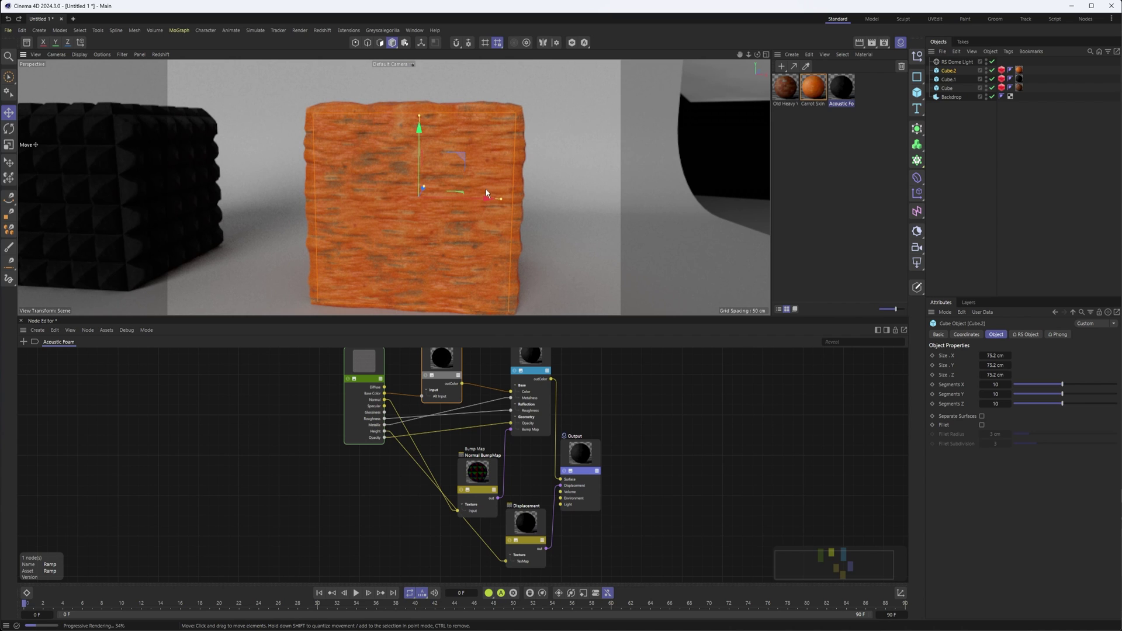
alt+drag(375, 182, 305, 129)
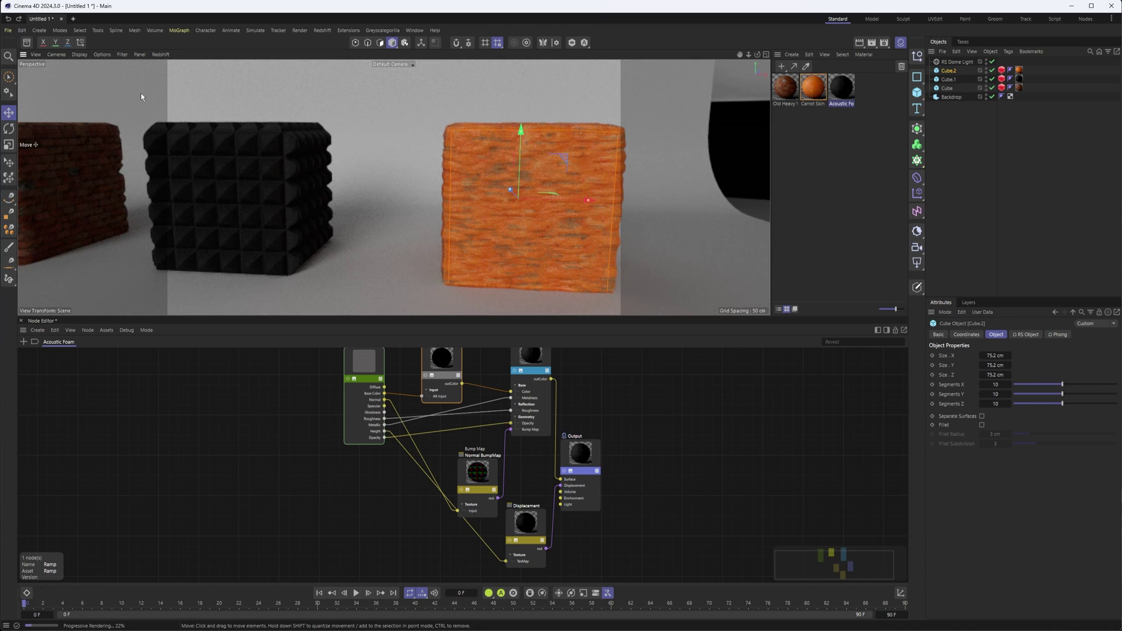
click(26, 42)
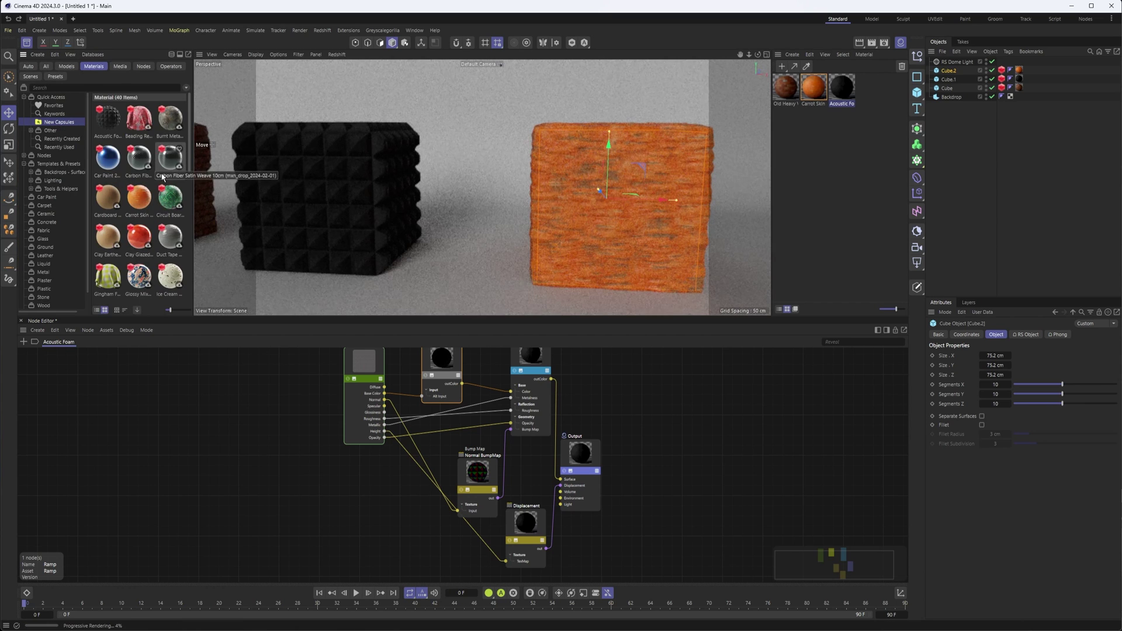
scroll(163, 178, down, 3)
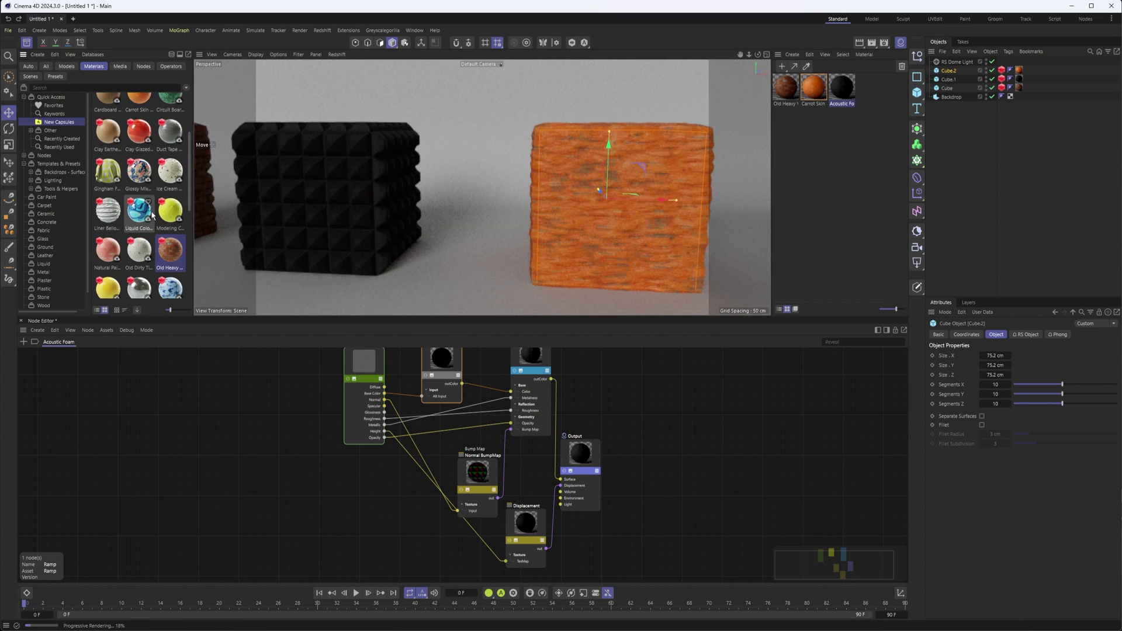
scroll(152, 215, down, 10)
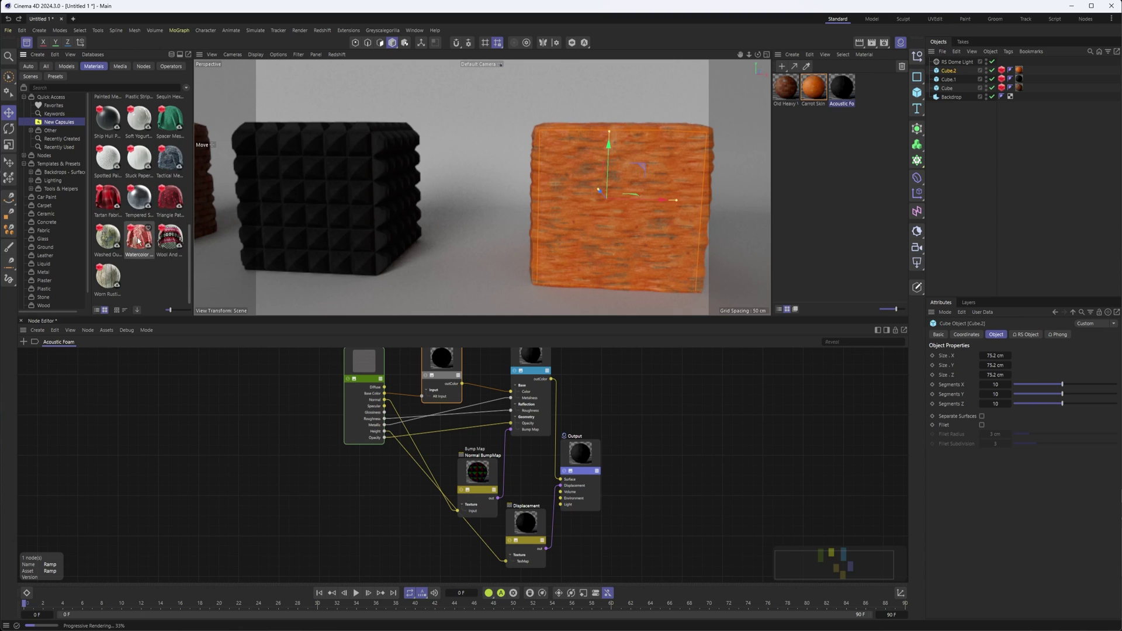
scroll(140, 234, up, 15)
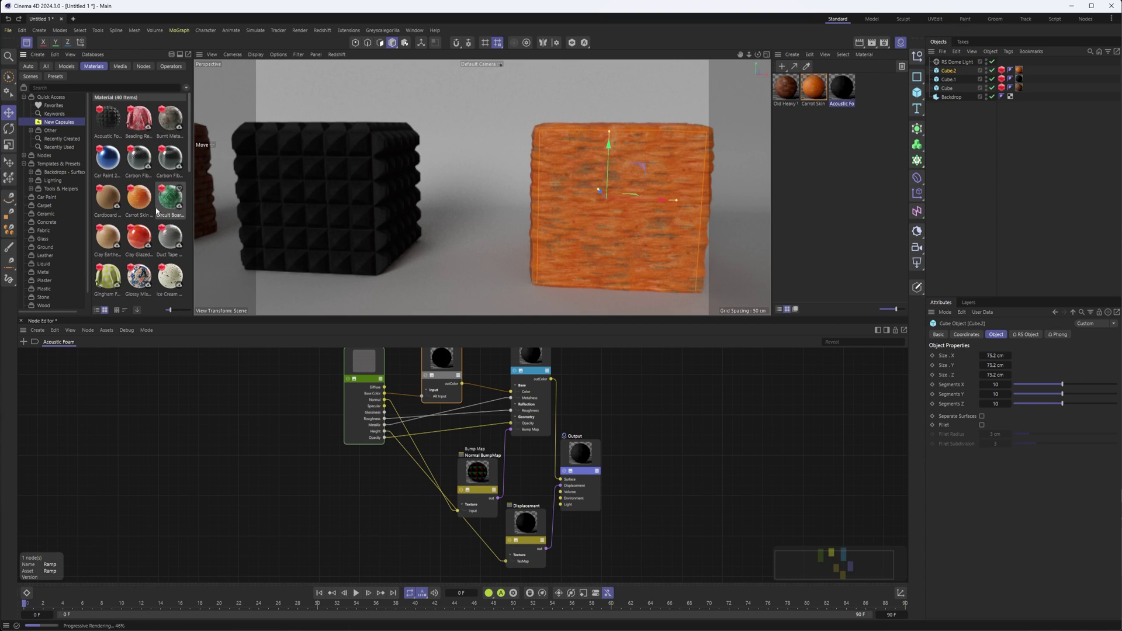